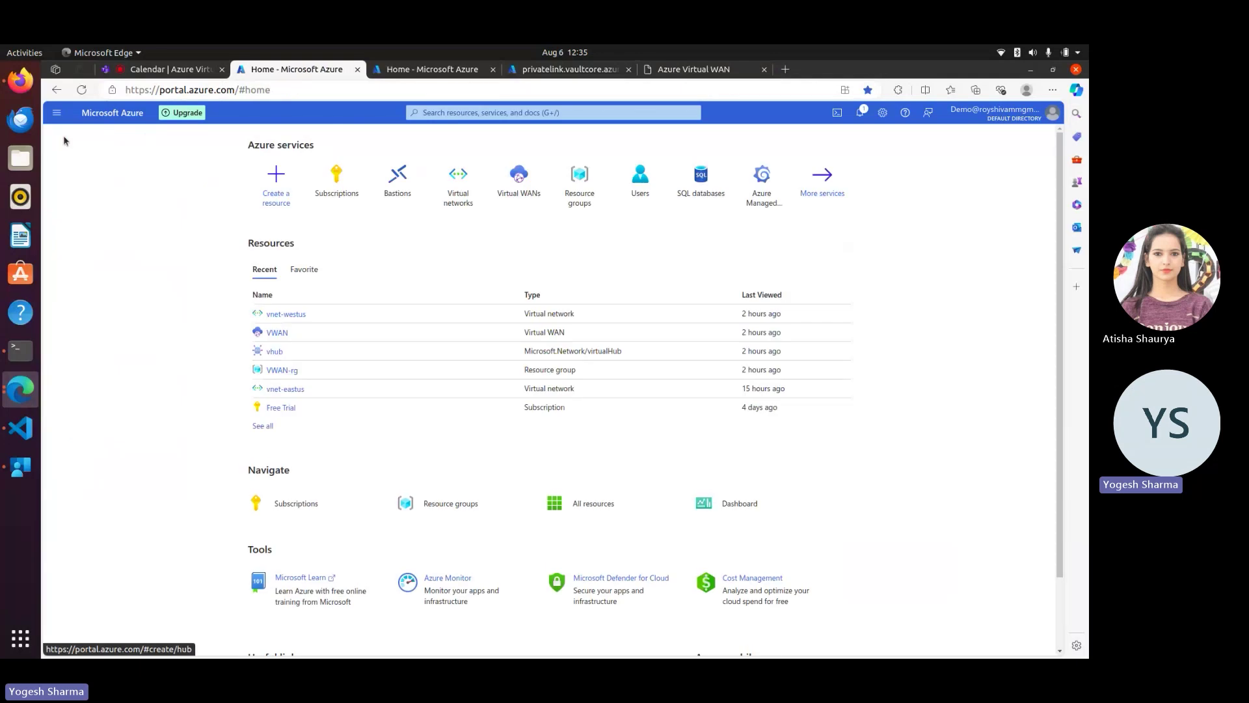
left_click(276, 332)
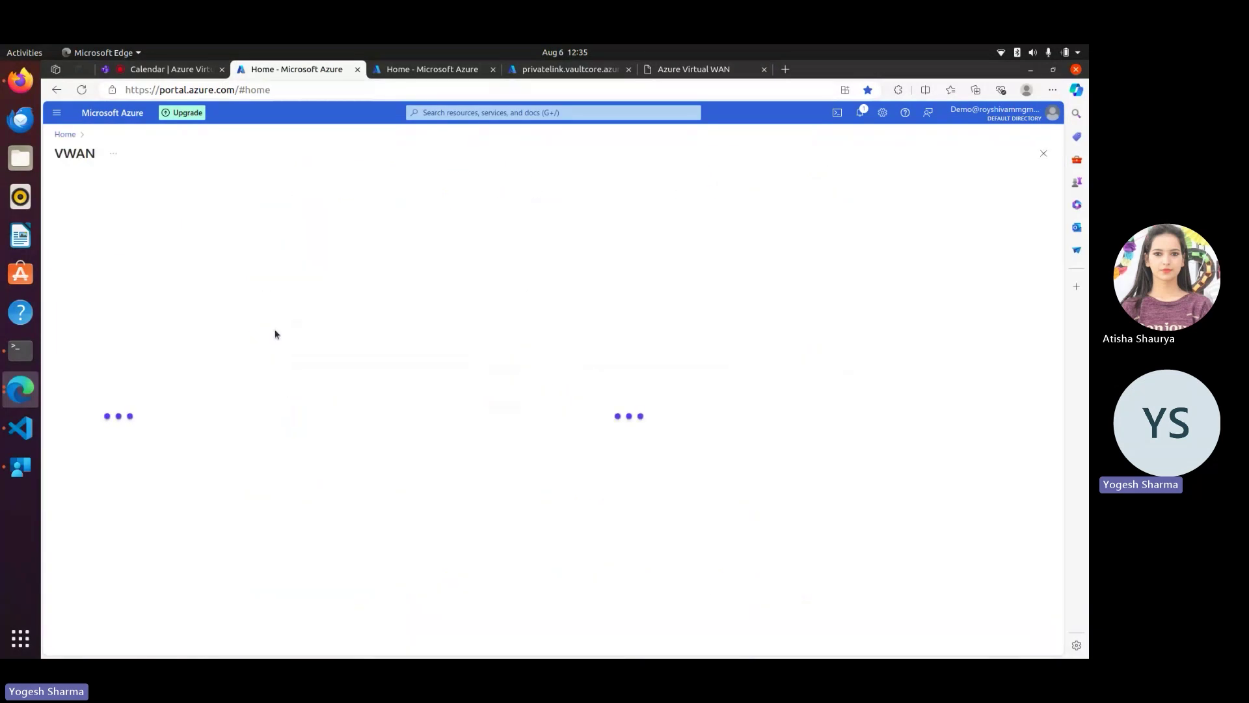
left_click(476, 114)
type("virt")
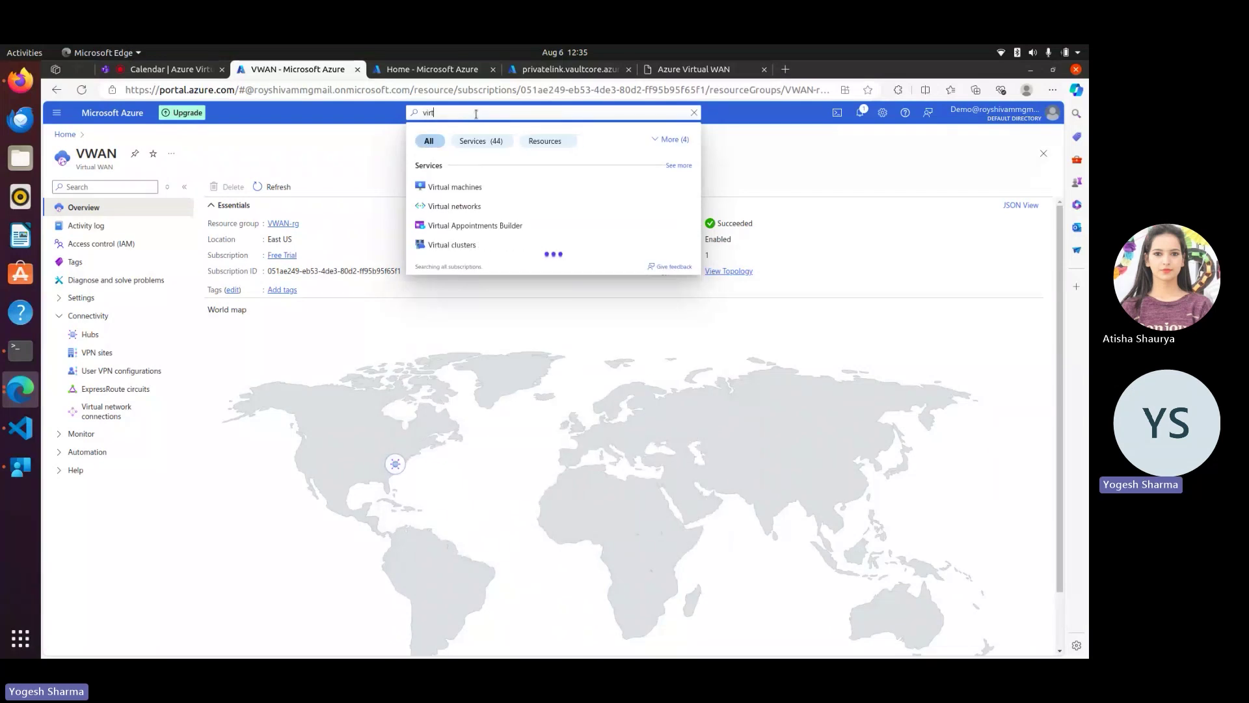
type("ua")
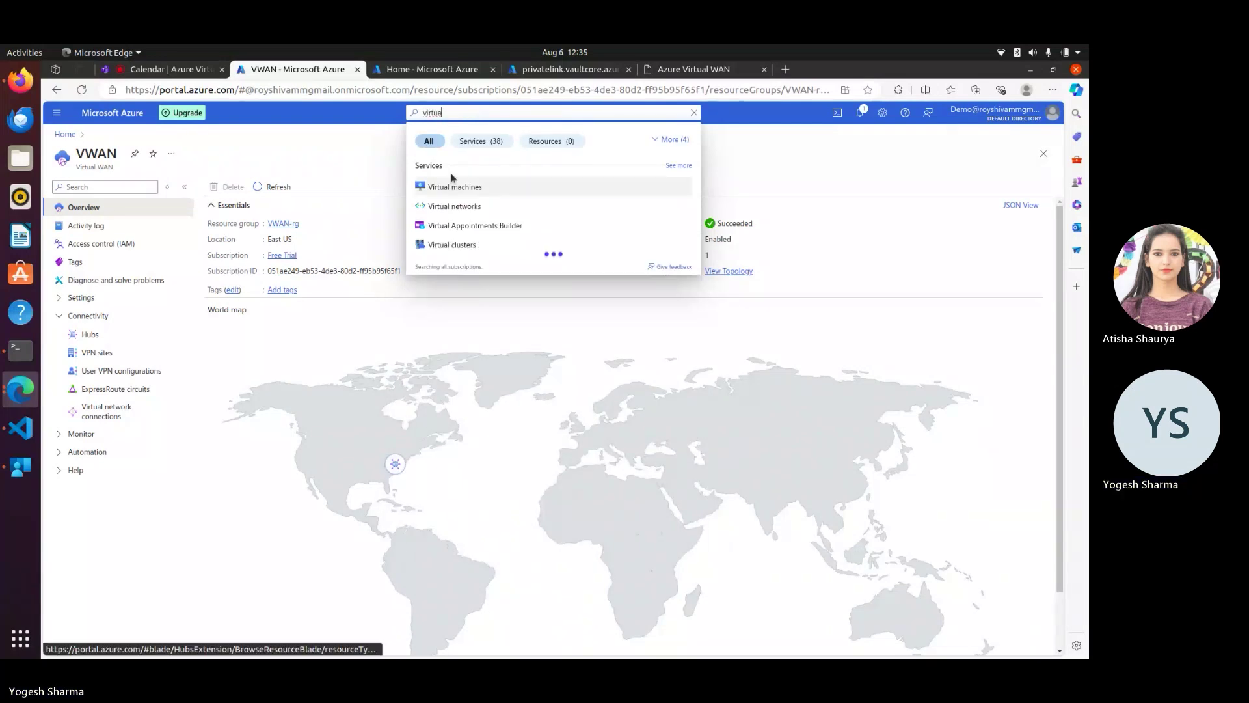
key("BackSpace")
key("BackSpace")
key("BackSpace")
key("BackSpace")
key("BackSpace")
key("BackSpace")
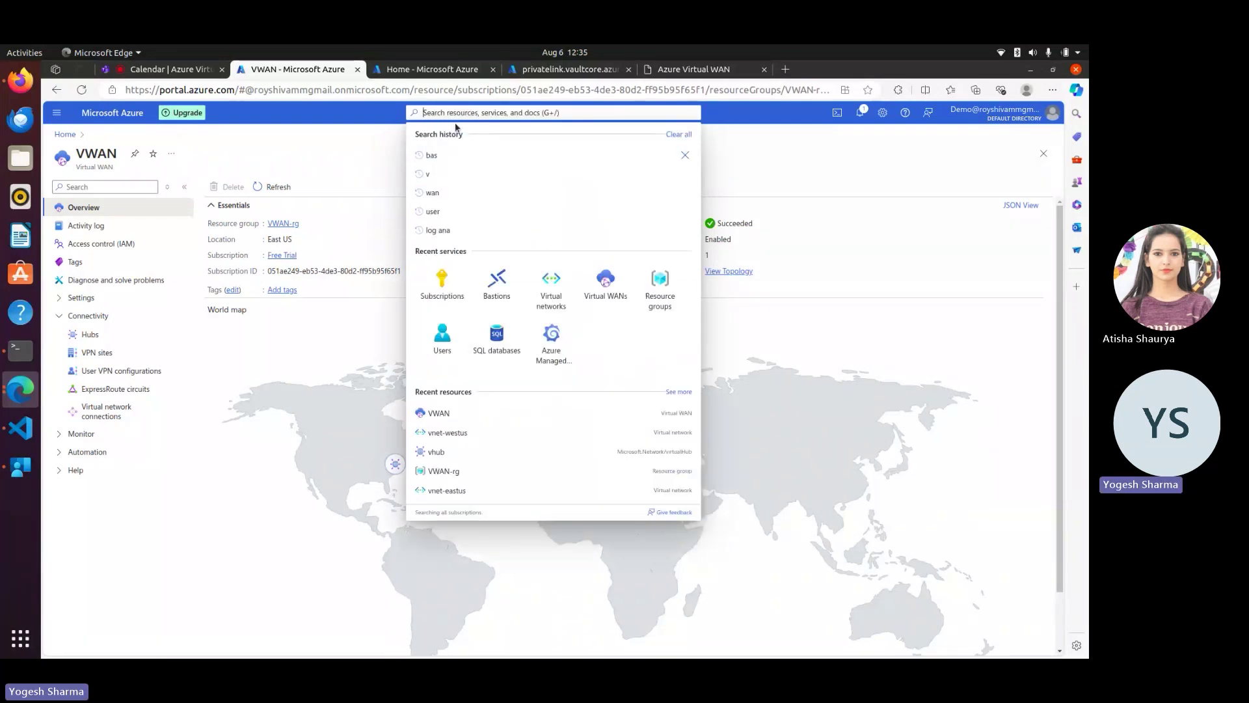
- Search for vwan, open the Virtual WANs service and view the Hubs list of the VWAN resource
type("vwan")
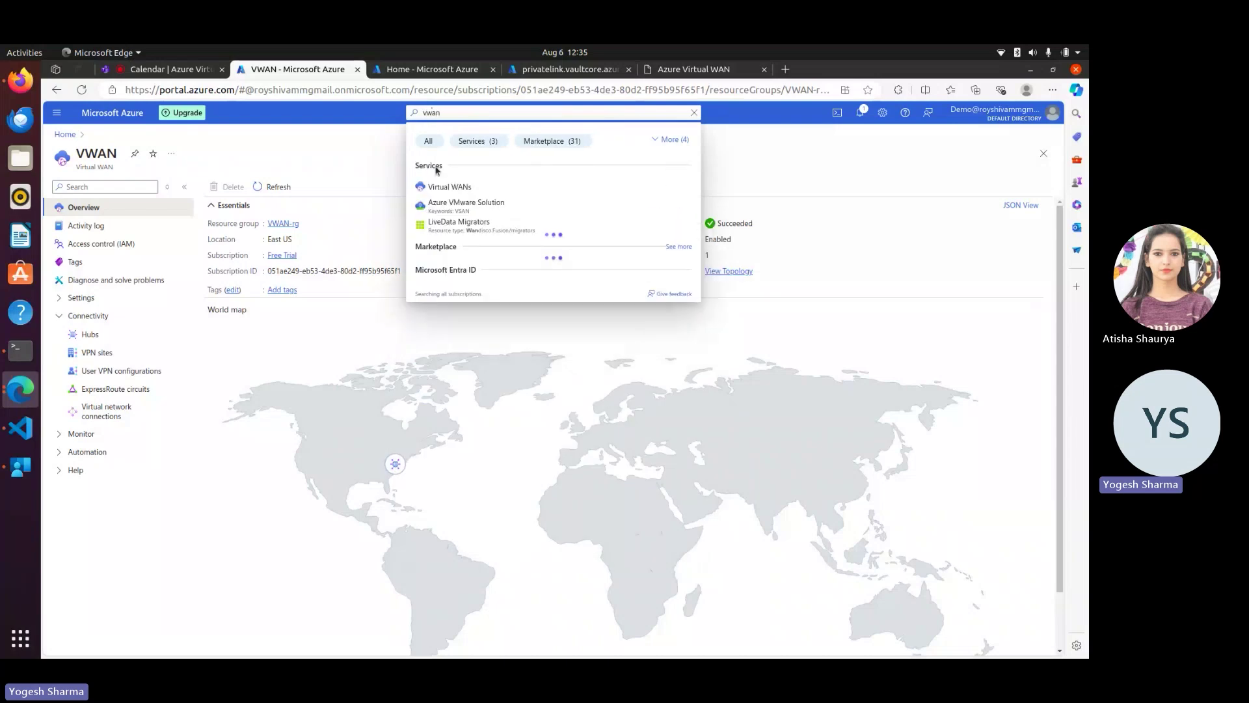
left_click(446, 186)
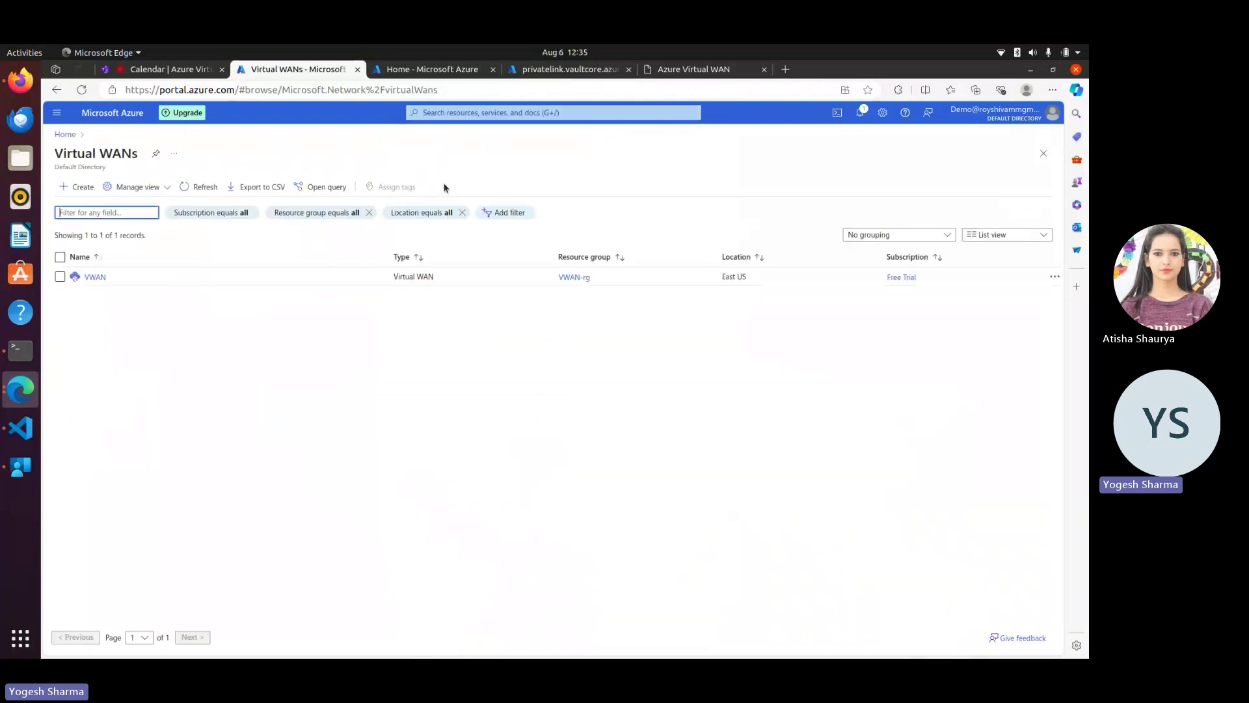
left_click(94, 276)
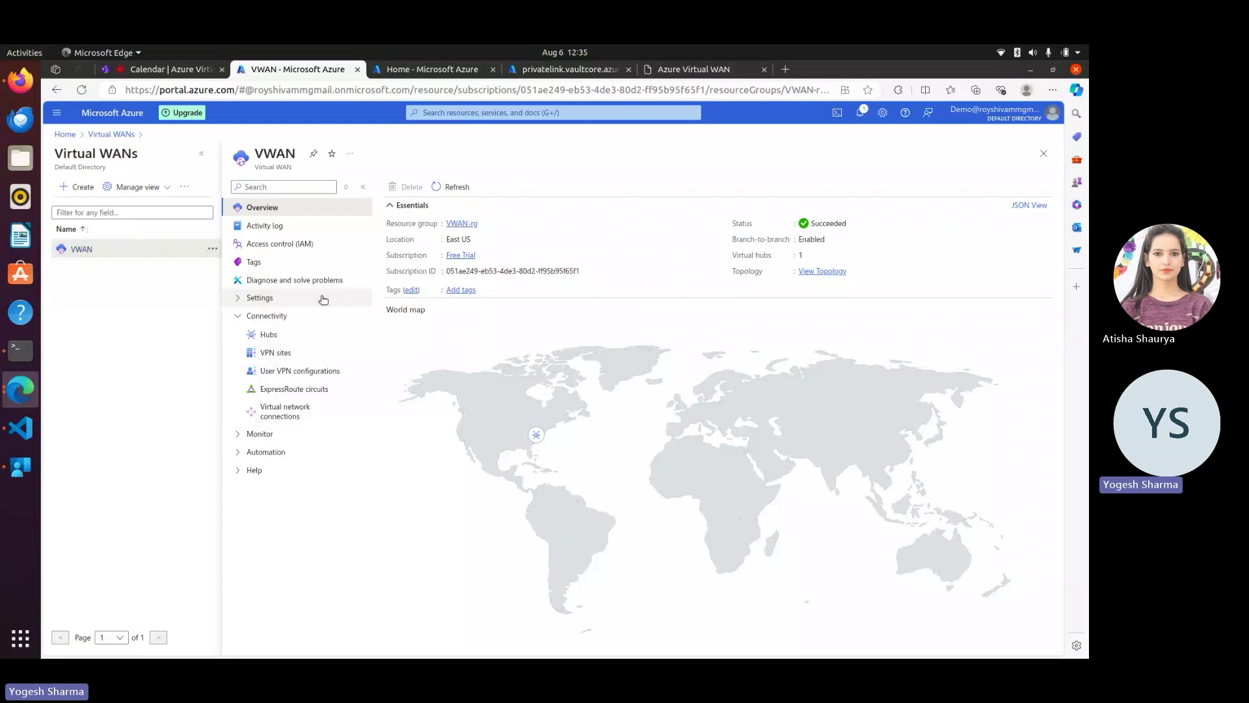
left_click(276, 338)
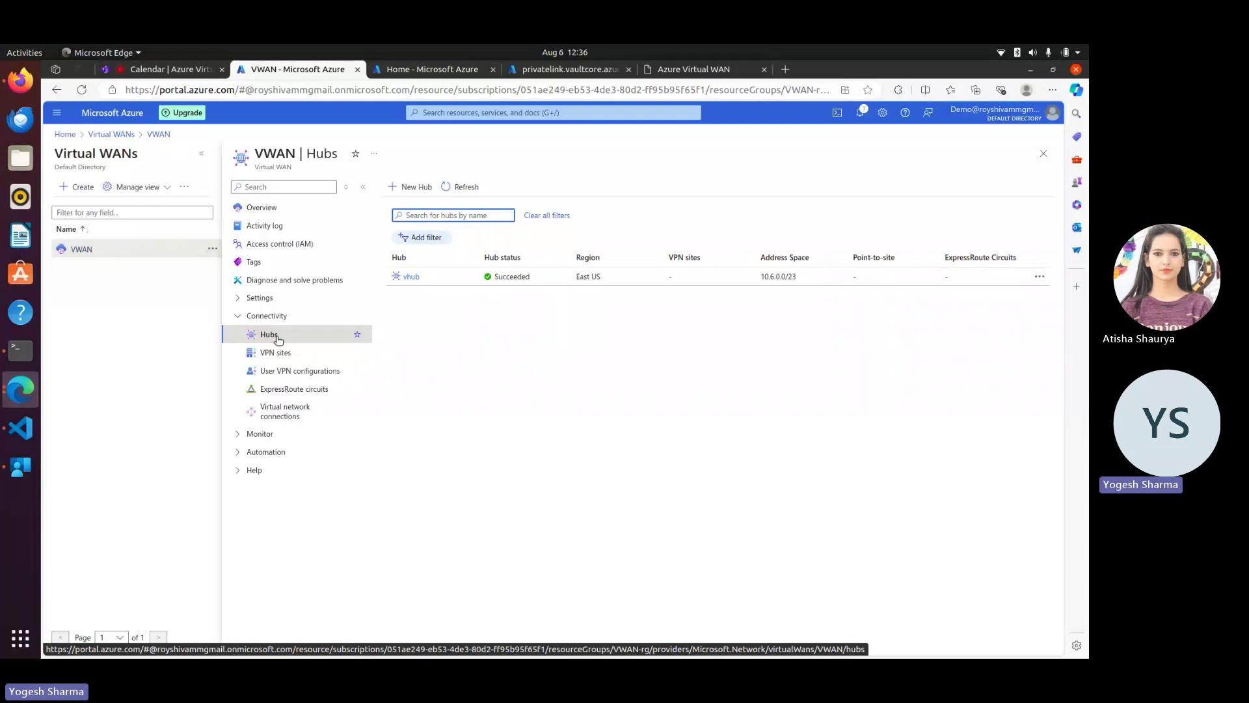
- Return to the portal home page and view the list of virtual networks
left_click(104, 136)
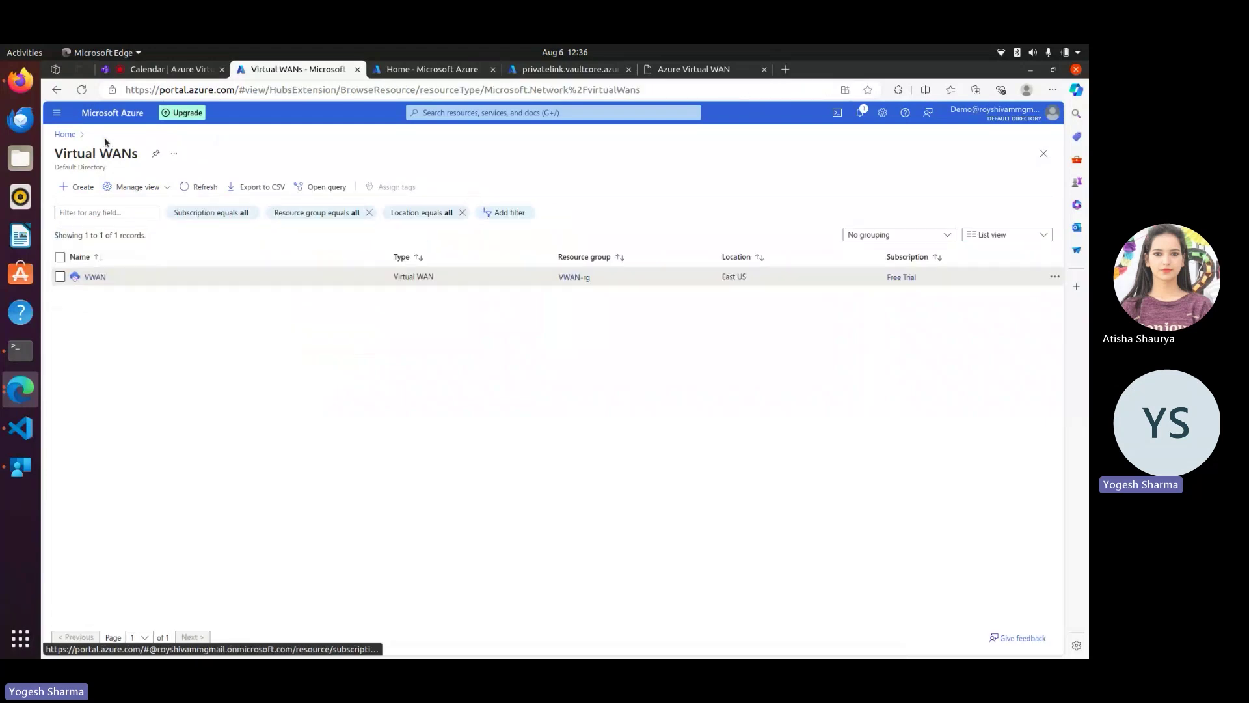
left_click(68, 136)
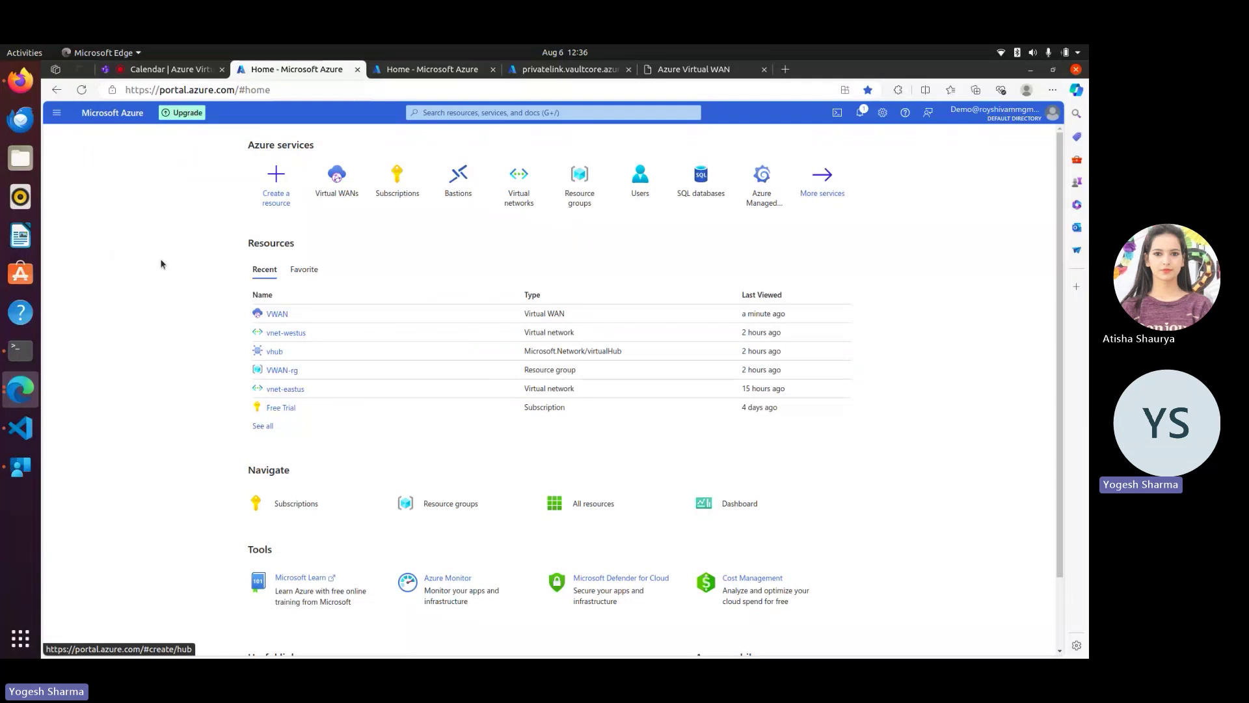
left_click(513, 199)
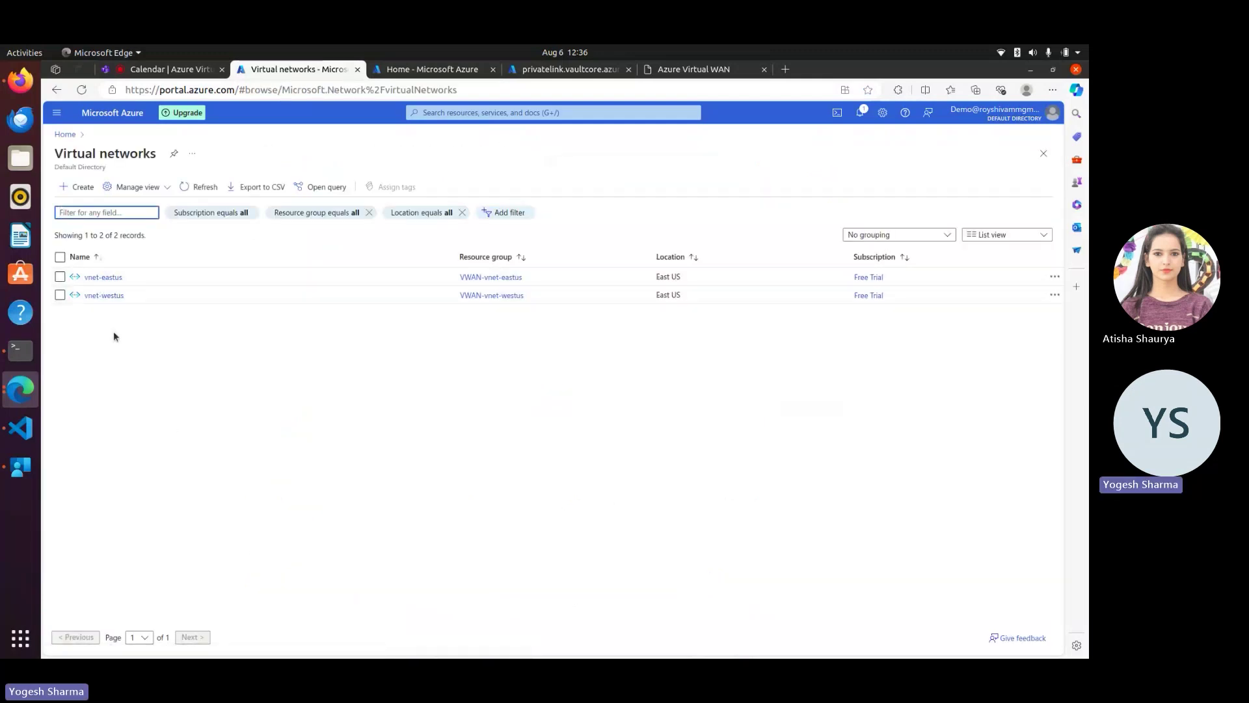
- Go back to the portal home page, search for virtual and open the Virtual machines list
left_click(66, 135)
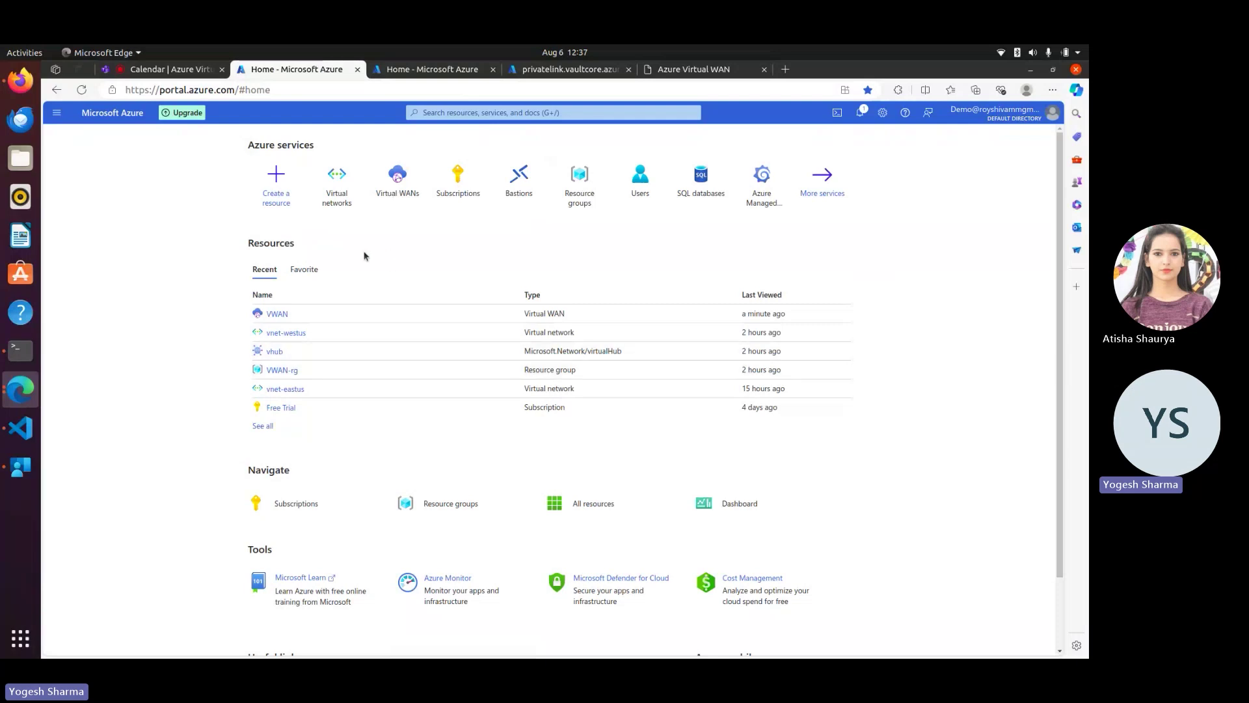
left_click(445, 111)
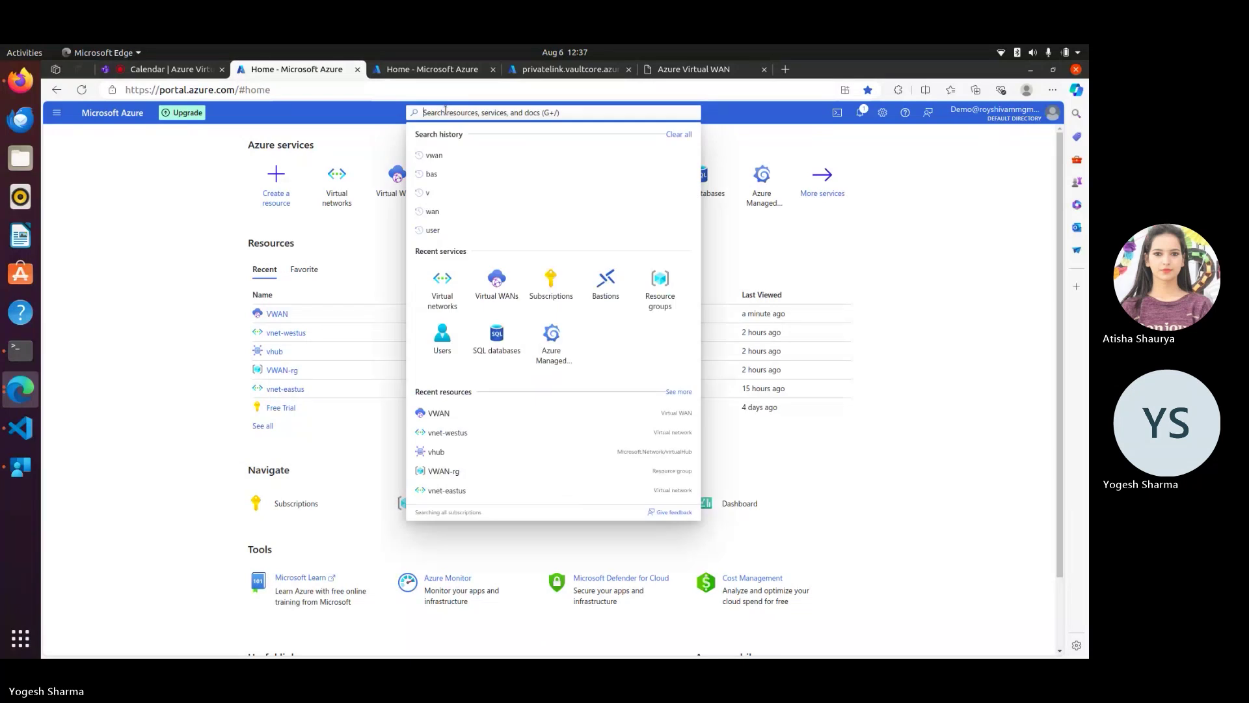
type("virtual")
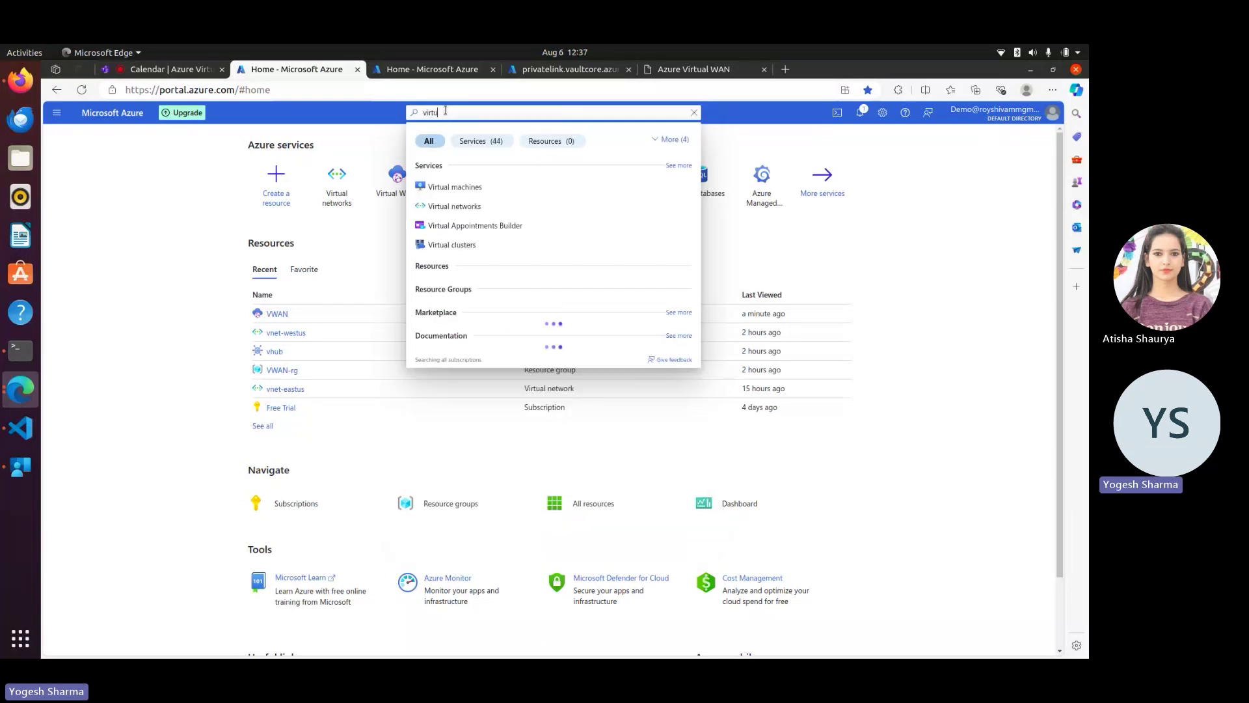
left_click(457, 187)
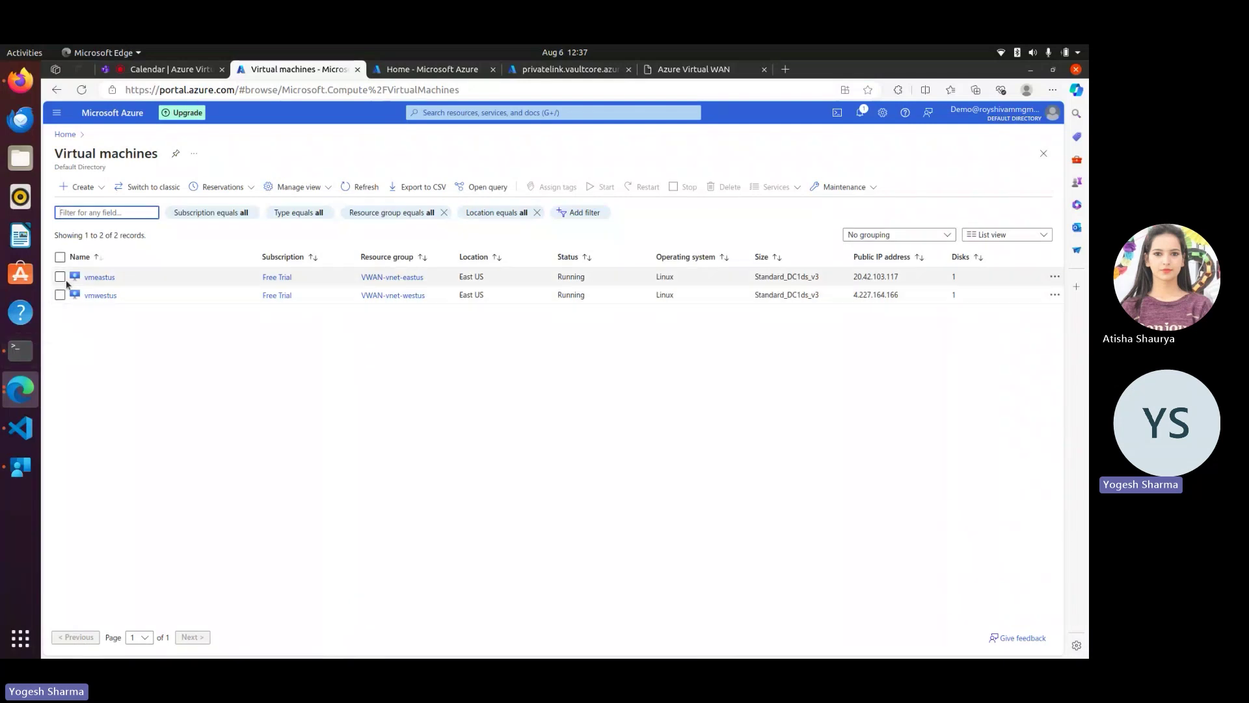
- Open the vmeastus virtual machine's Connect page and show its Native SSH connection instructions
left_click(98, 277)
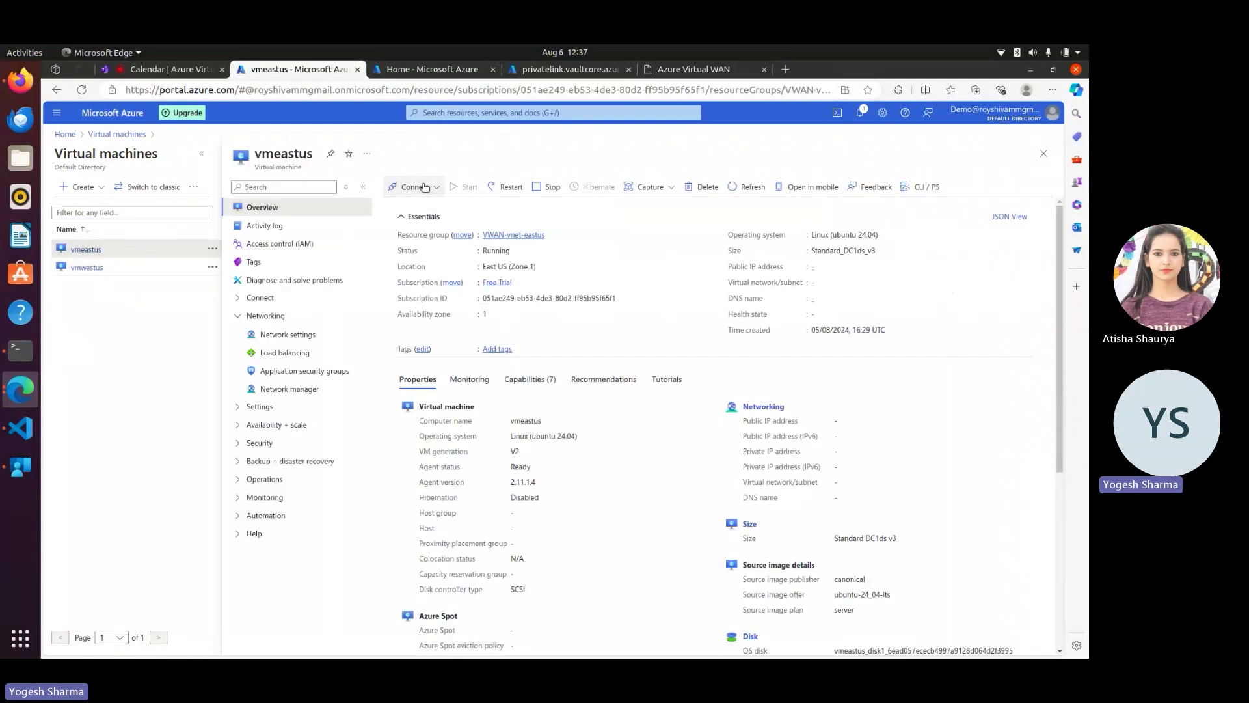
left_click(424, 187)
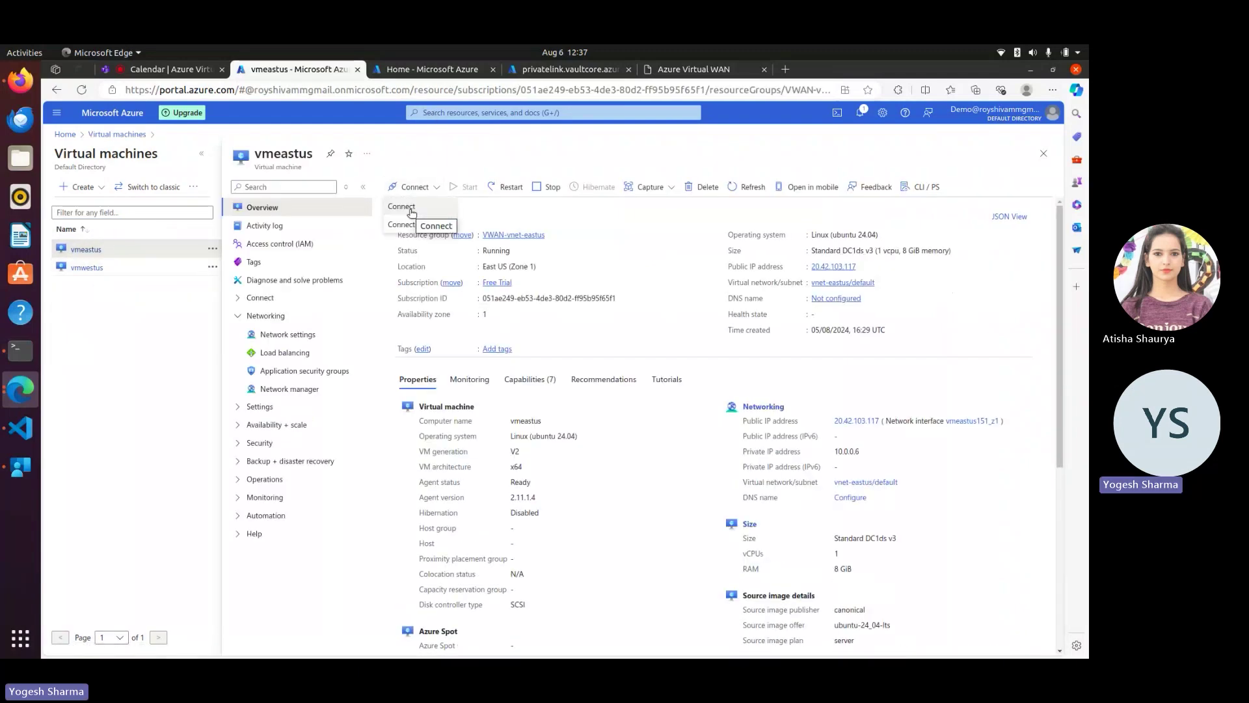
left_click(401, 207)
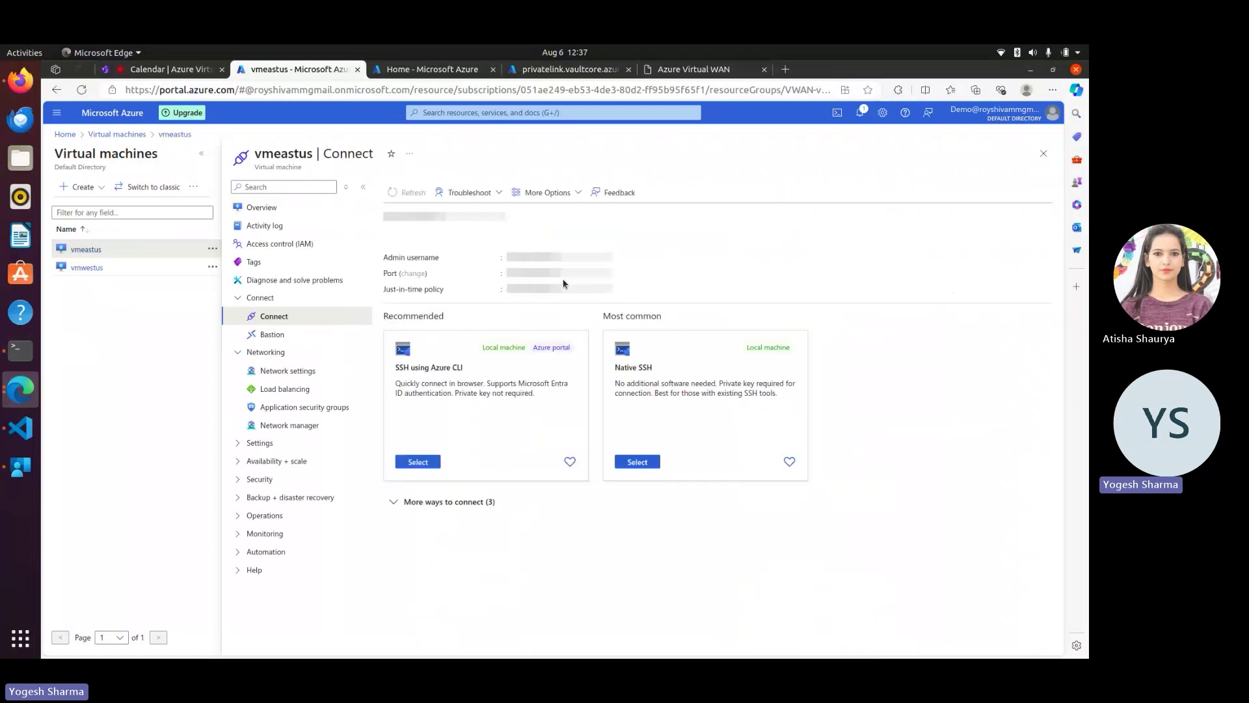
left_click(645, 460)
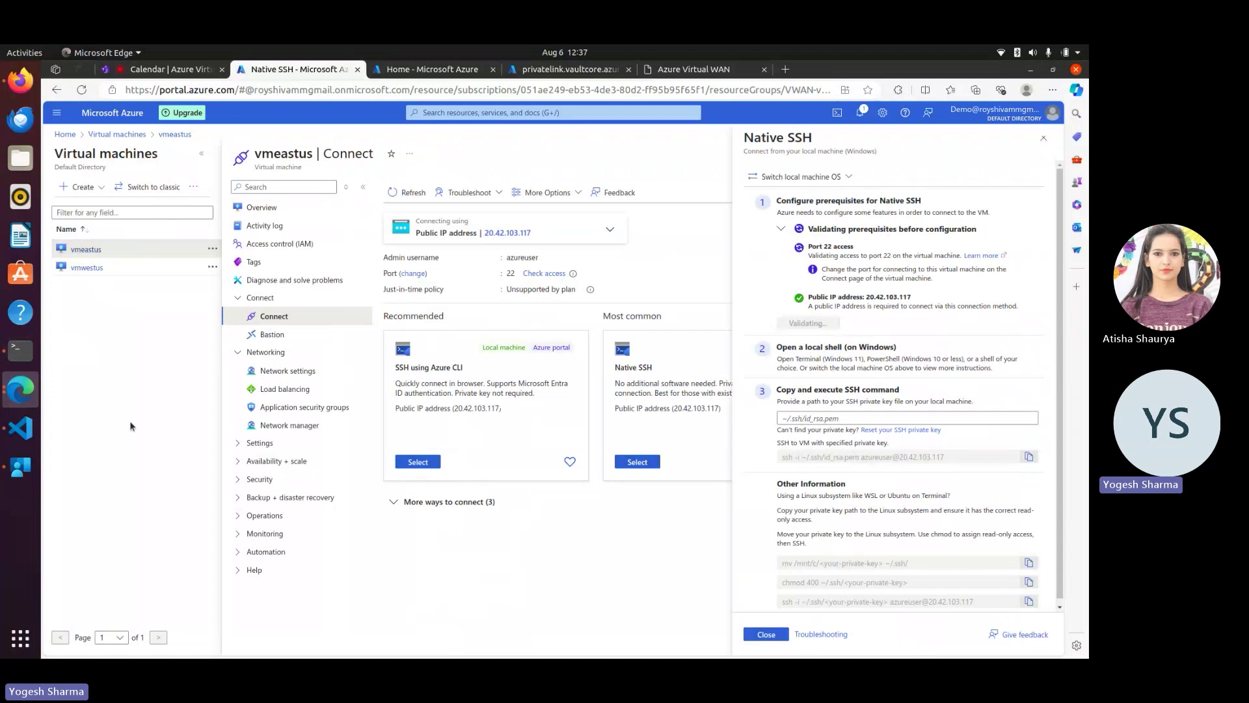
- Switch to Terminal, discard the pending nslookup command in the vmwestus session and clear the screen
left_click(21, 350)
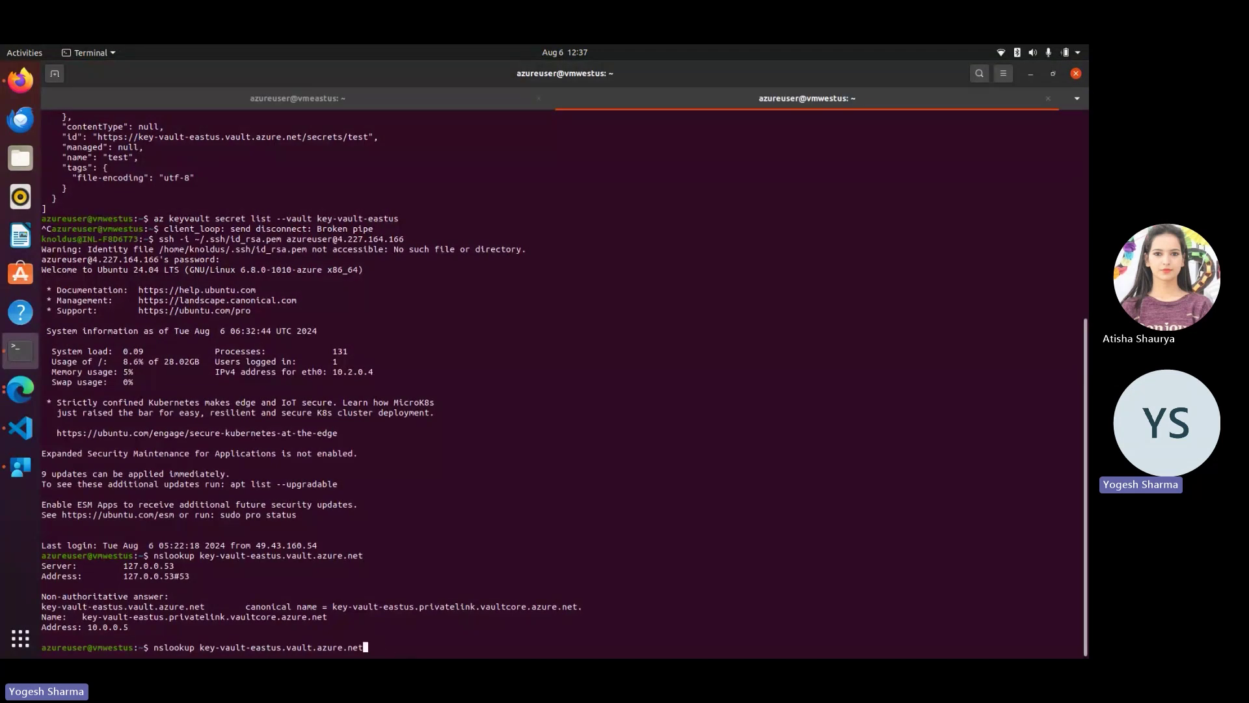
key("ctrl+u")
type("clea")
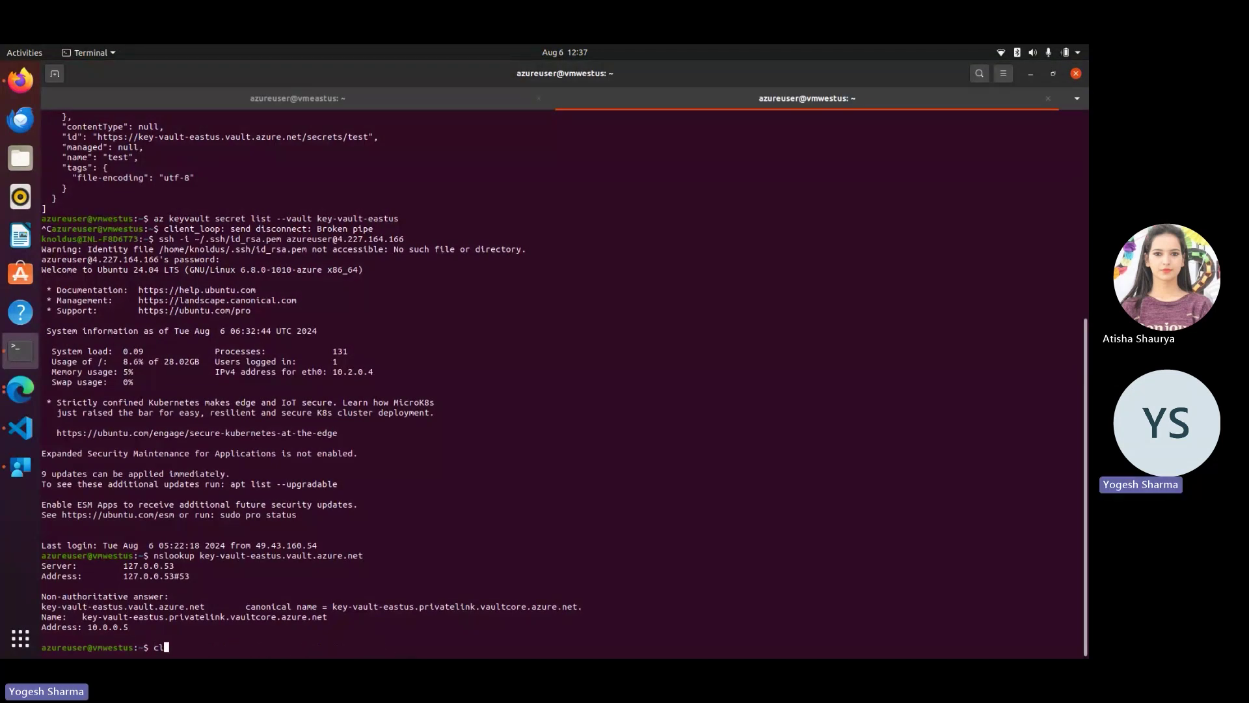
type("r")
key("Return")
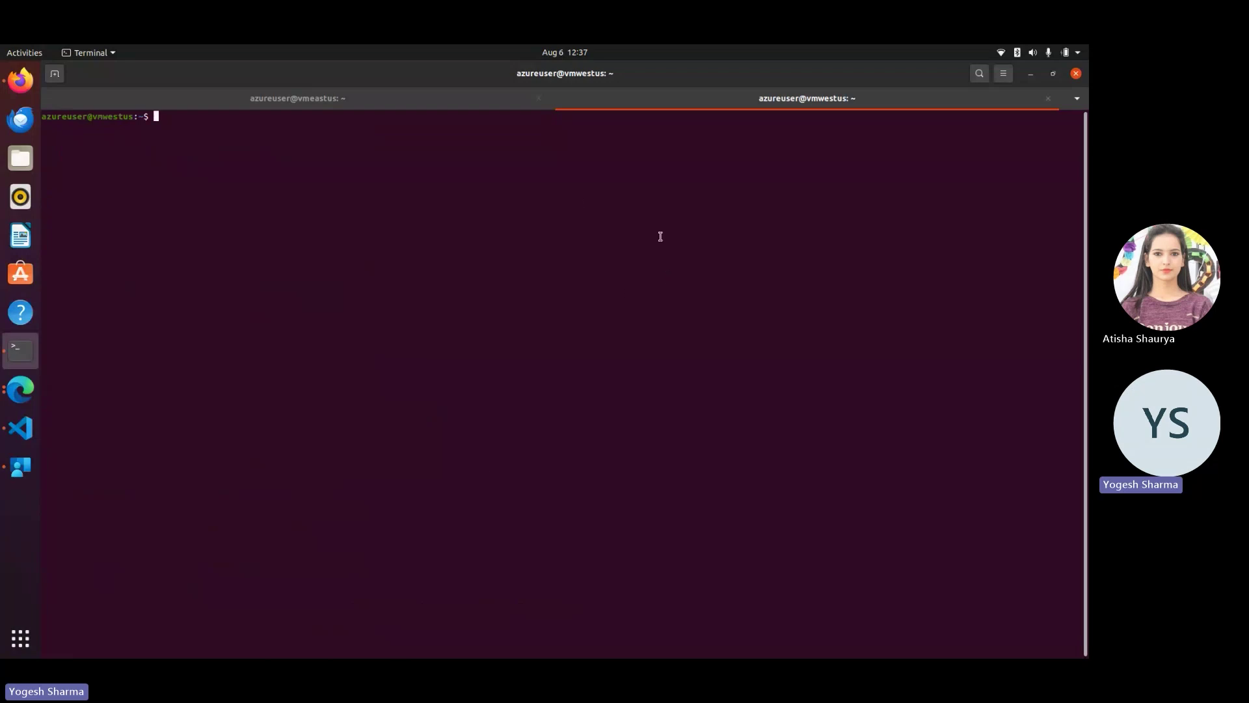
- Look at the prompt in the vmeastus terminal session, then return to the vmwestus session
left_click(356, 101)
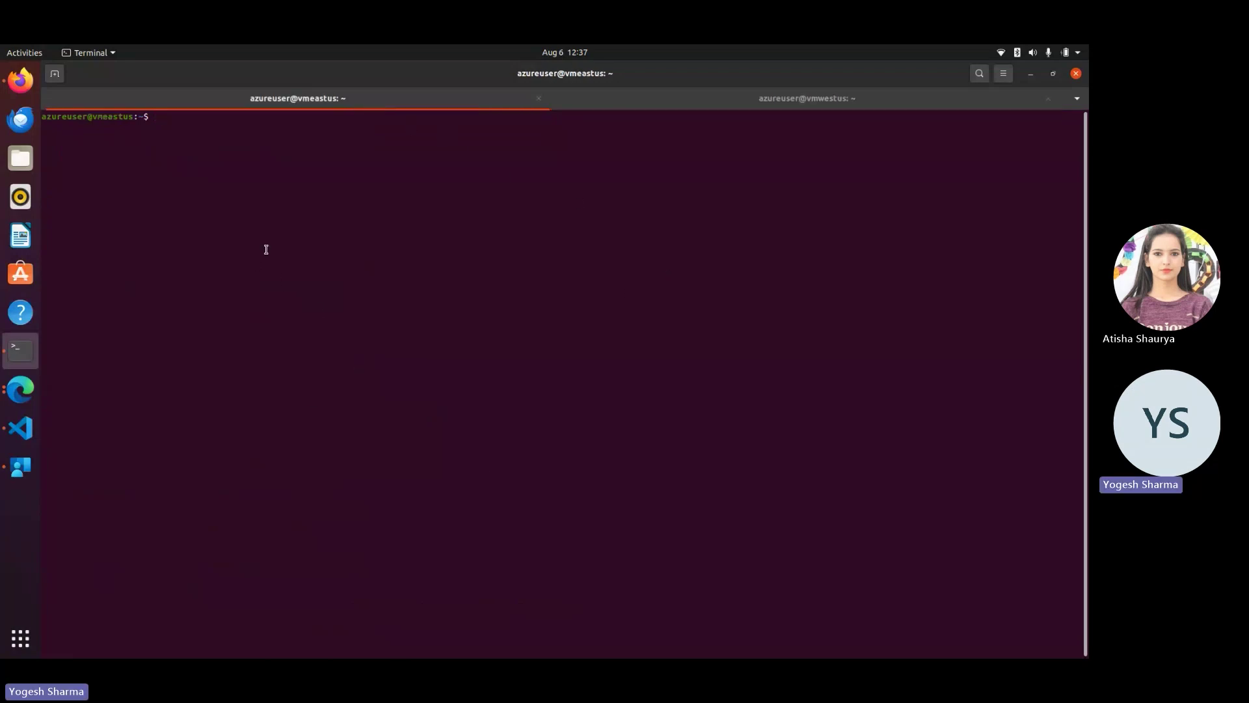
left_click_drag(40, 118, 128, 121)
left_click(180, 227)
left_click(805, 95)
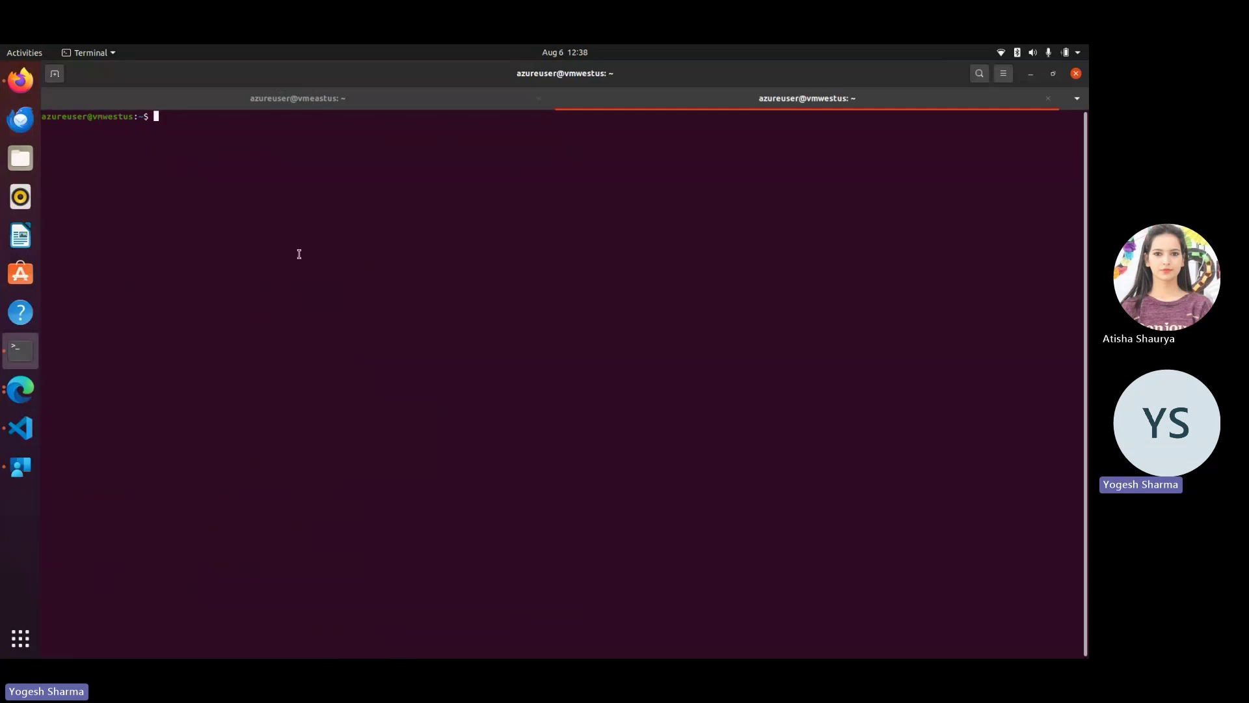
- Switch to Microsoft Edge, view the kv-eastus resource group of key-vault-eastus, and reopen the key vault from its resources
left_click(20, 389)
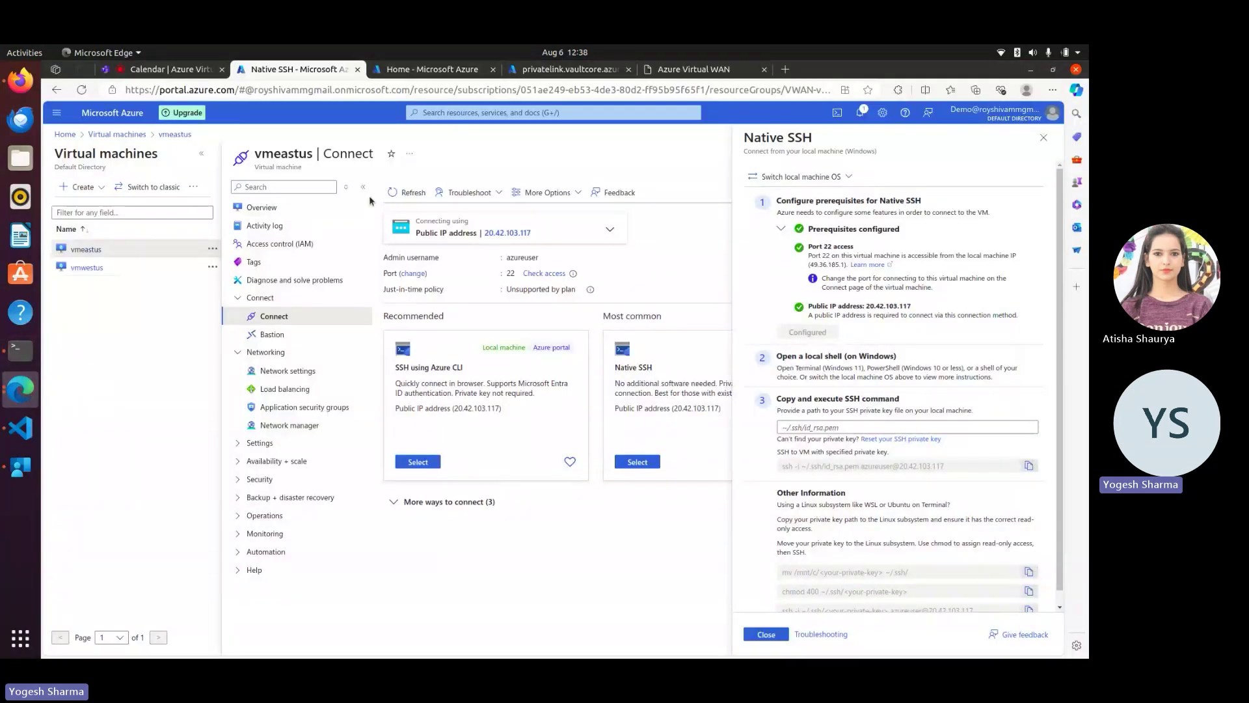
left_click(432, 69)
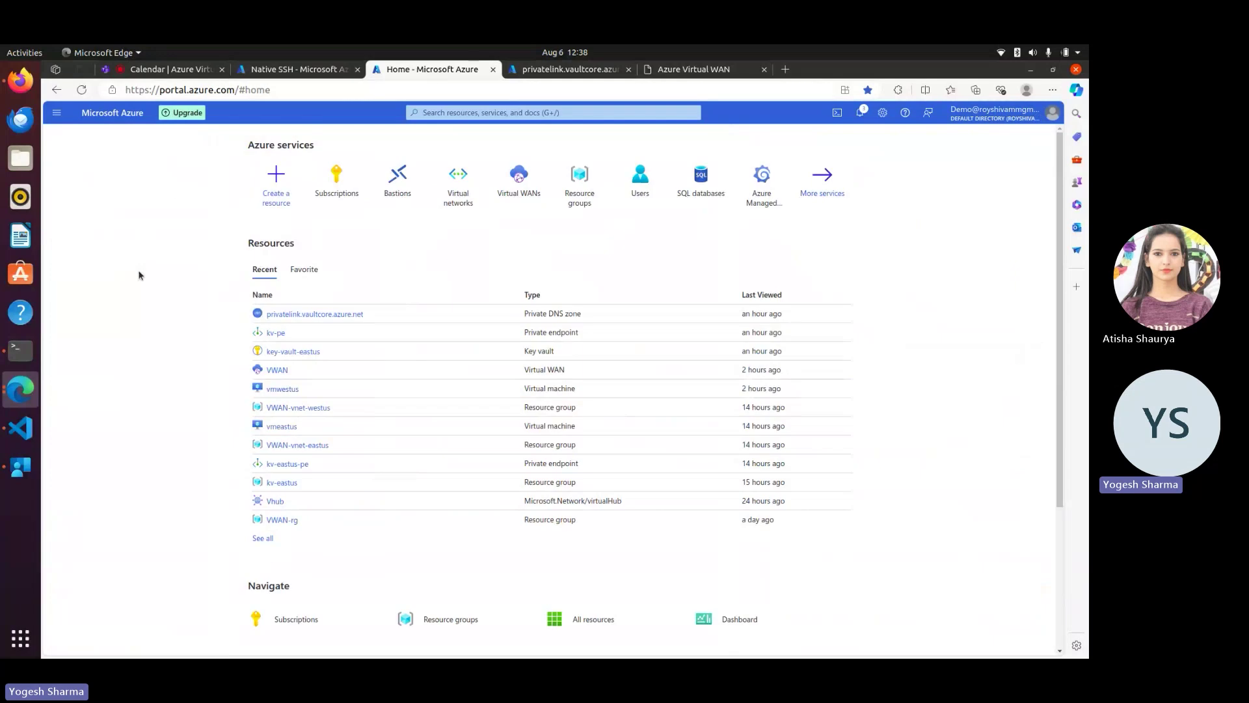
left_click(276, 351)
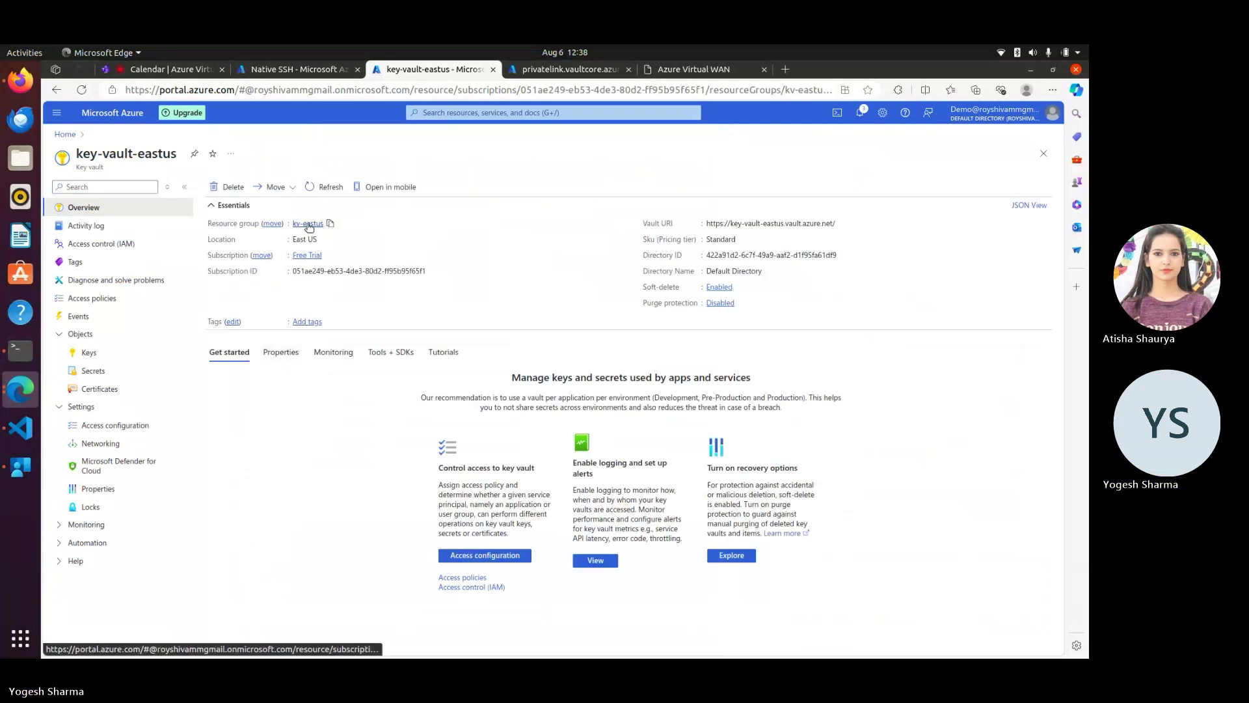
left_click(298, 222)
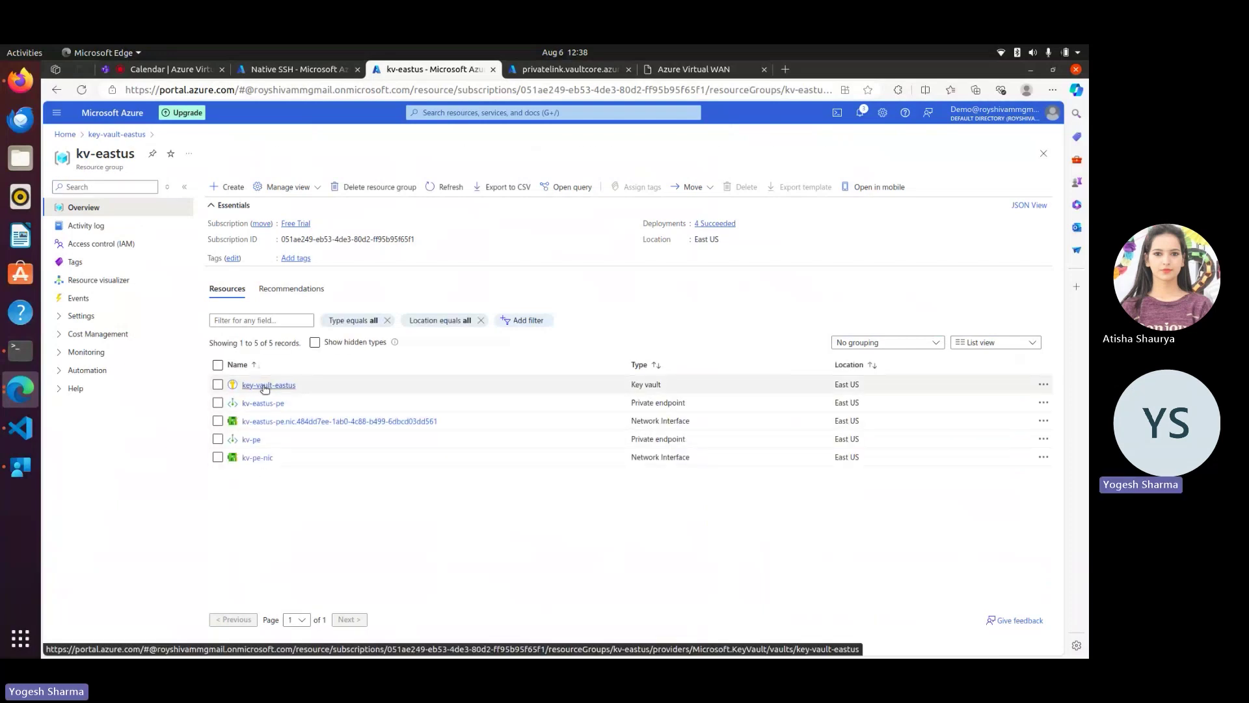
left_click(263, 386)
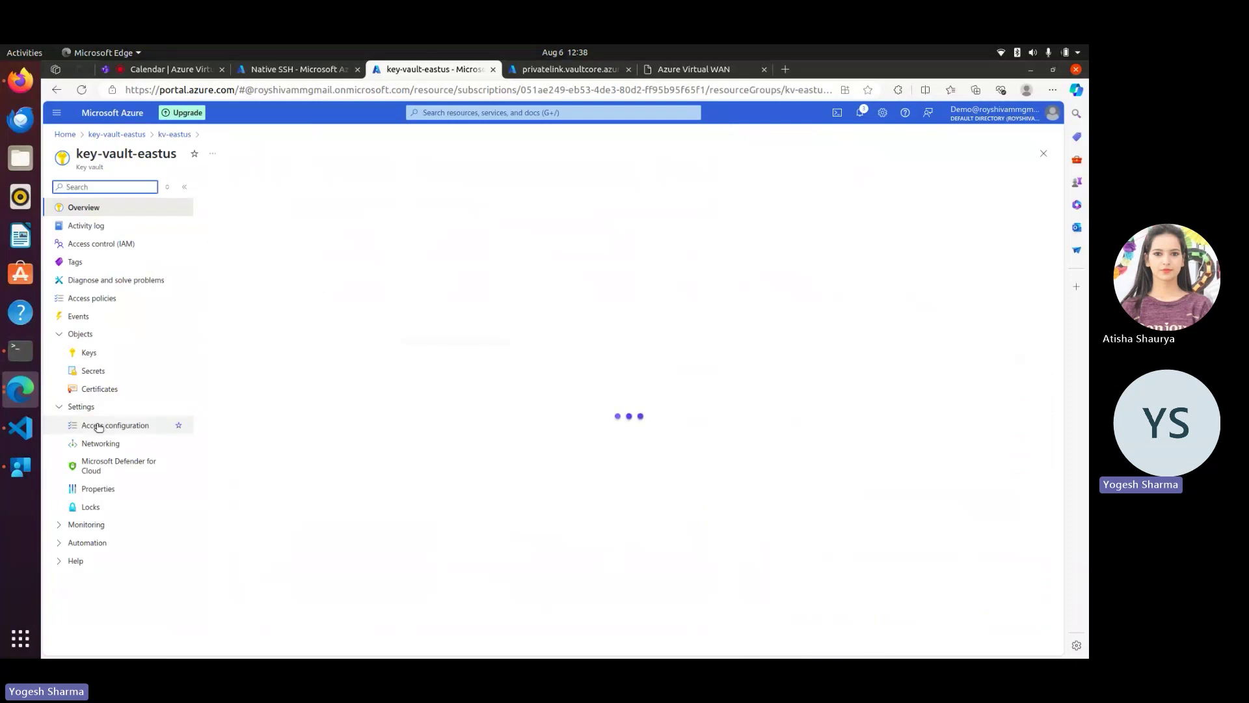
- Review the key vault's networking settings and private endpoint connections, and open the kv-pe private endpoint
left_click(96, 442)
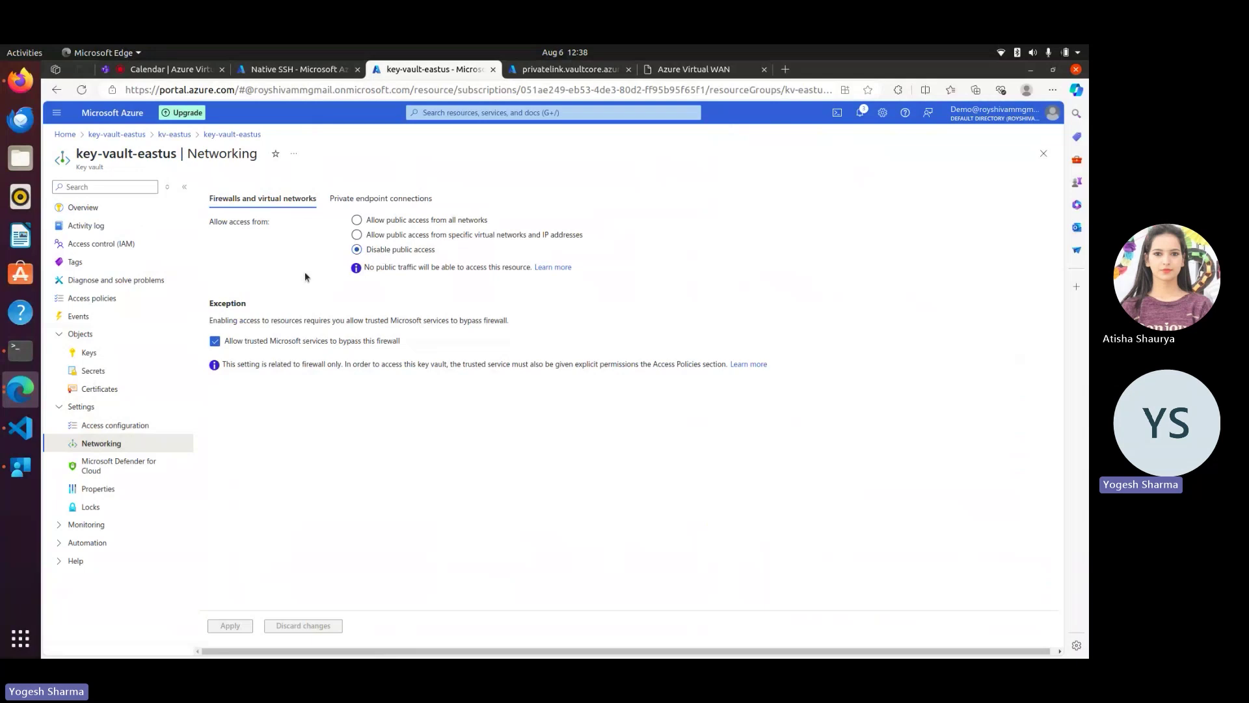
left_click(368, 197)
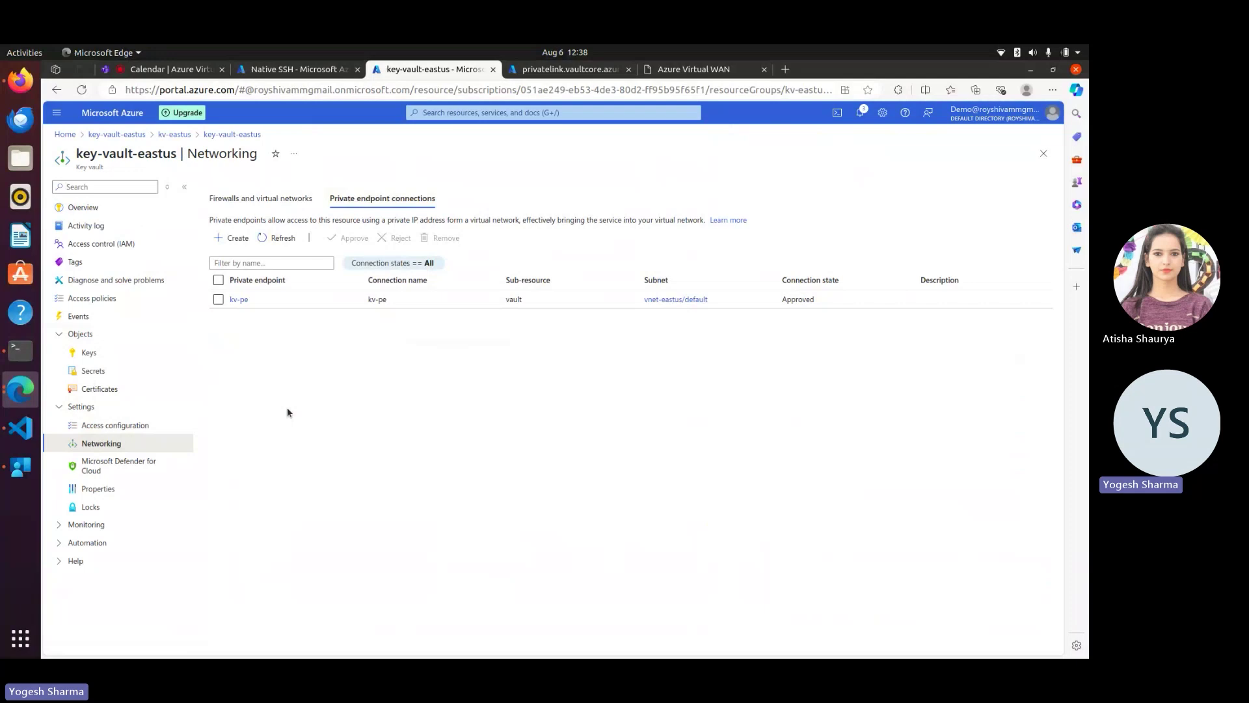
left_click(238, 300)
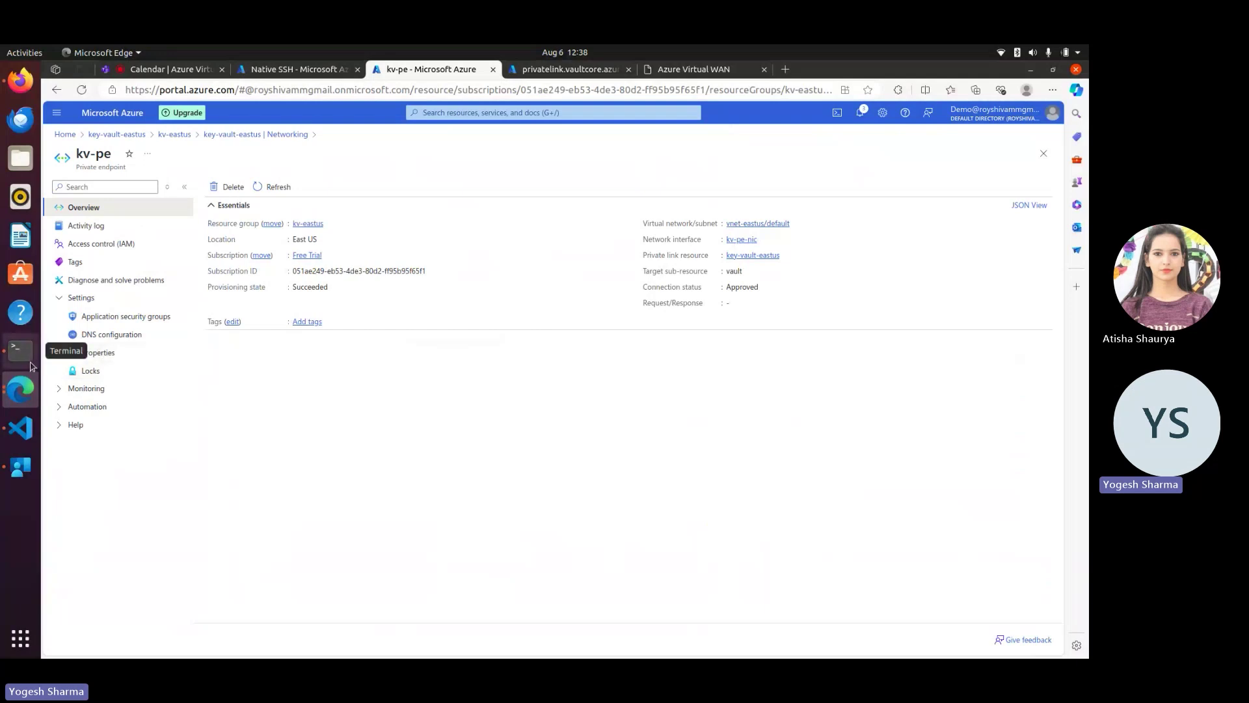
- Check the vmwestus session in Terminal, then switch back to Microsoft Edge and return to the kv-eastus resource group
left_click(10, 359)
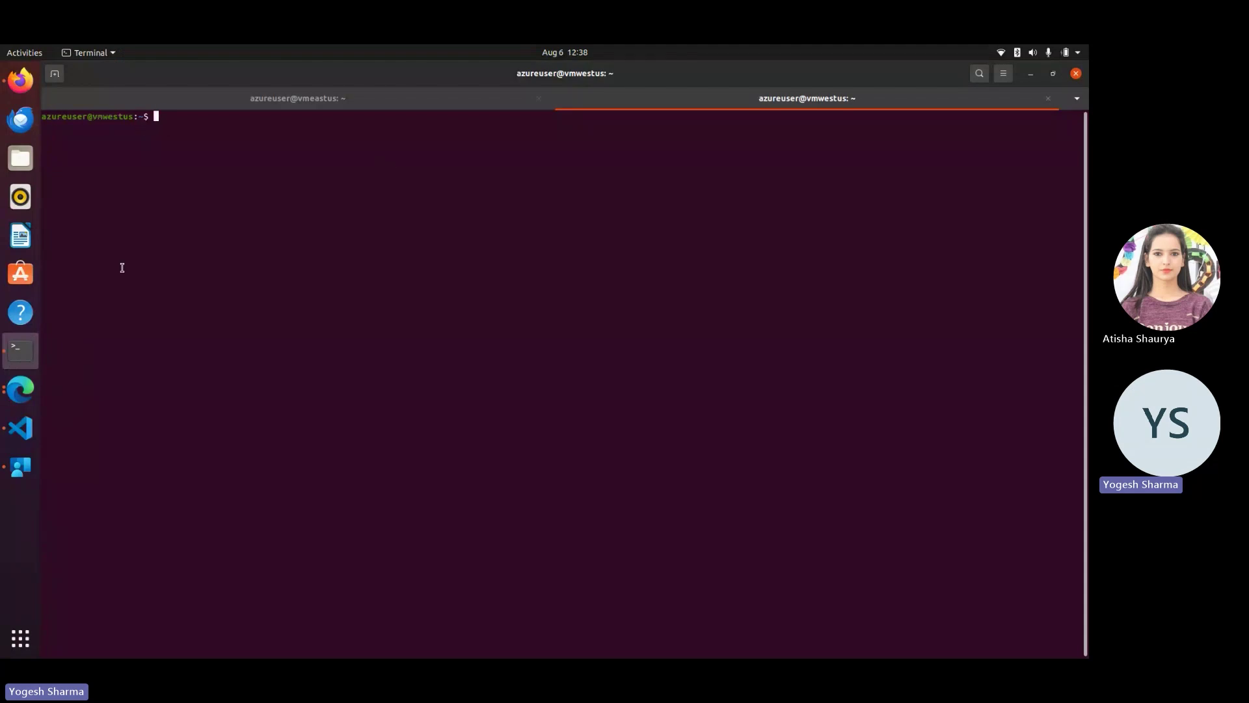
left_click(21, 391)
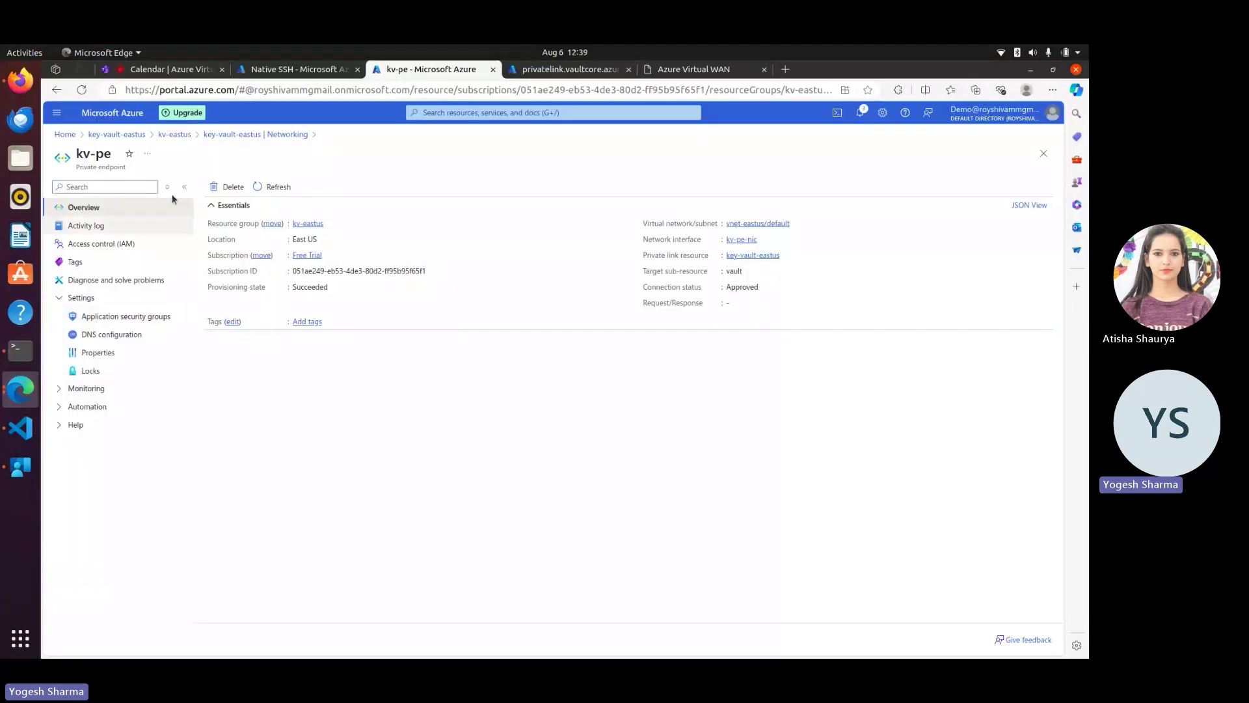
left_click(170, 137)
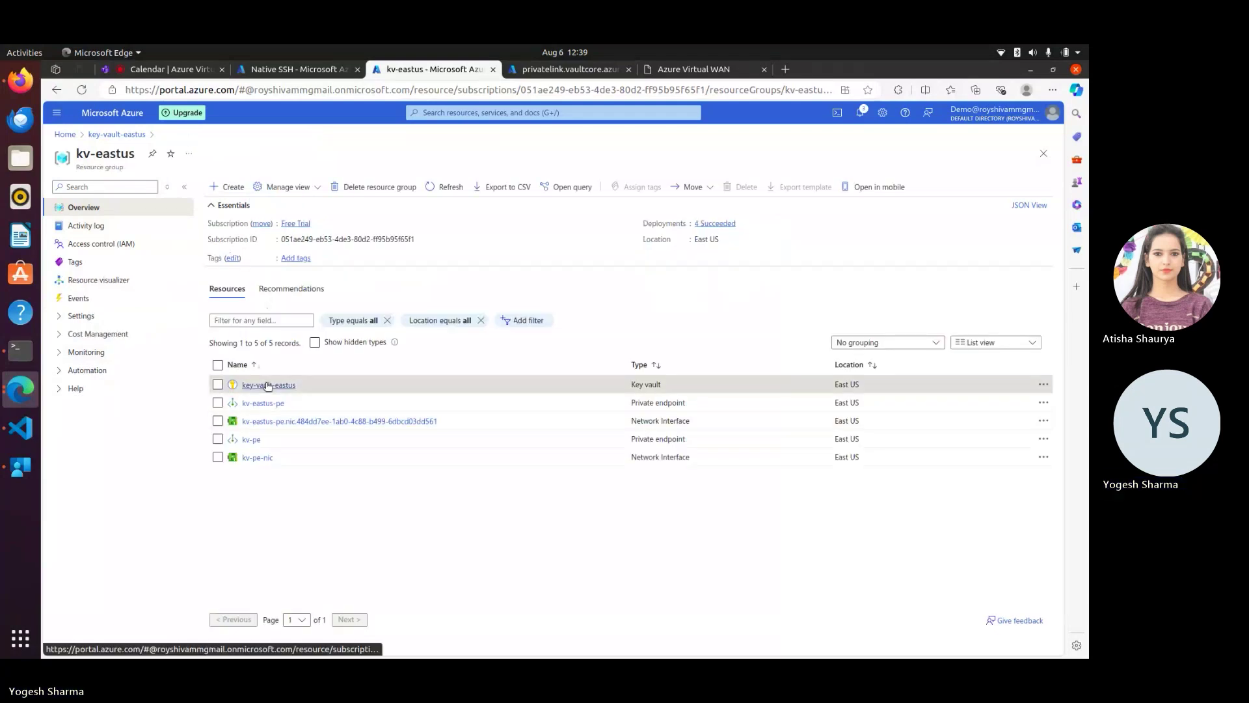
- Open key-vault-eastus and copy the host name key-vault-eastus.vault.azure.net from its Vault URI
left_click(265, 384)
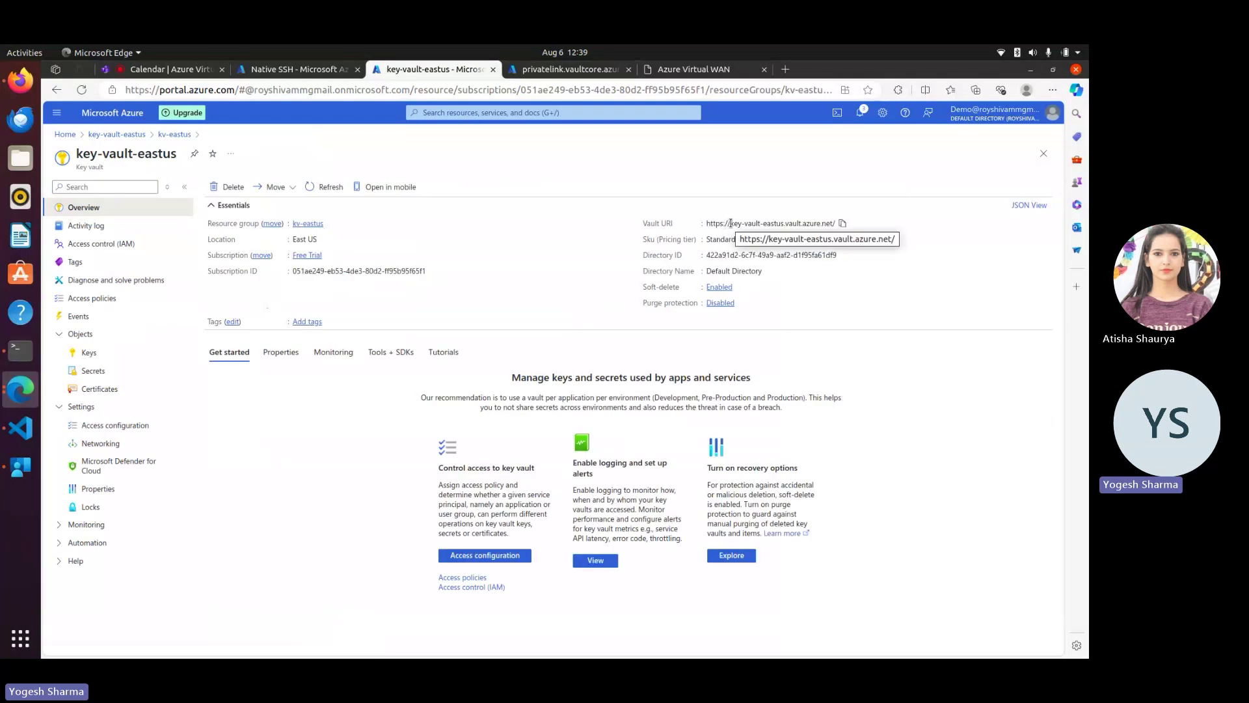
left_click_drag(730, 223, 834, 223)
key("ctrl+c")
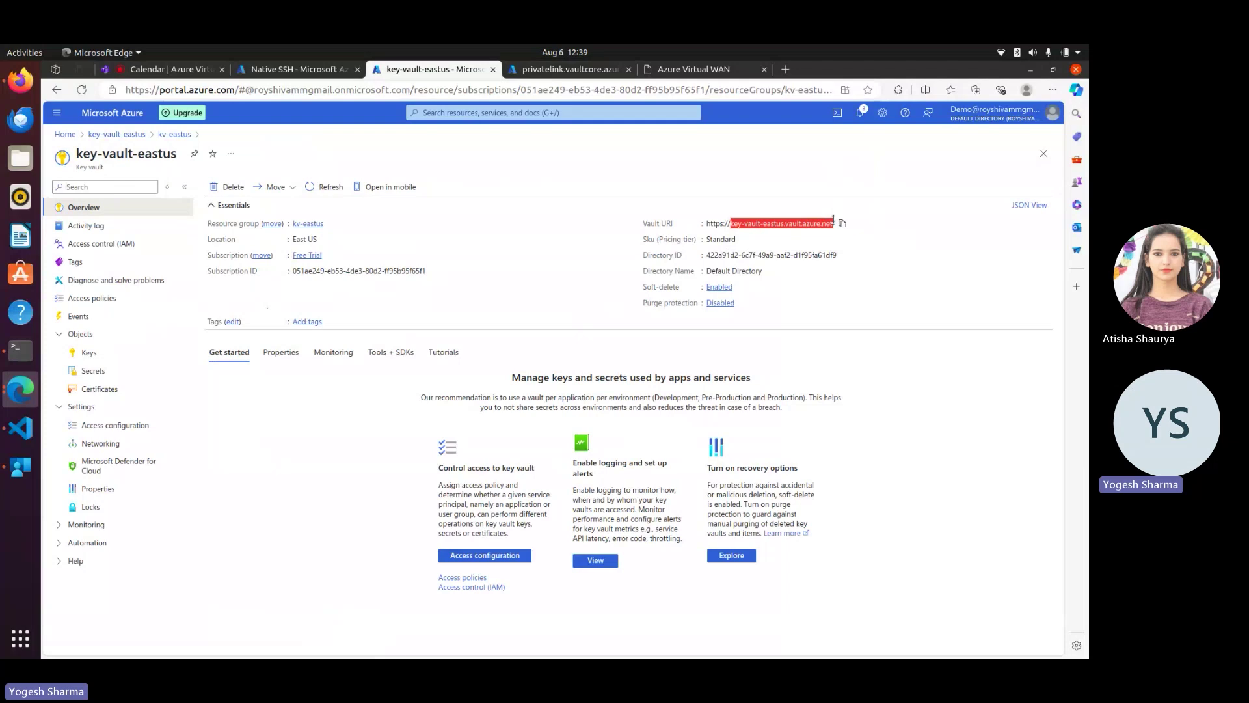
- Switch to Terminal and run nslookup key-vault-eastus.vault.azure.net in the vmwestus session
left_click(20, 350)
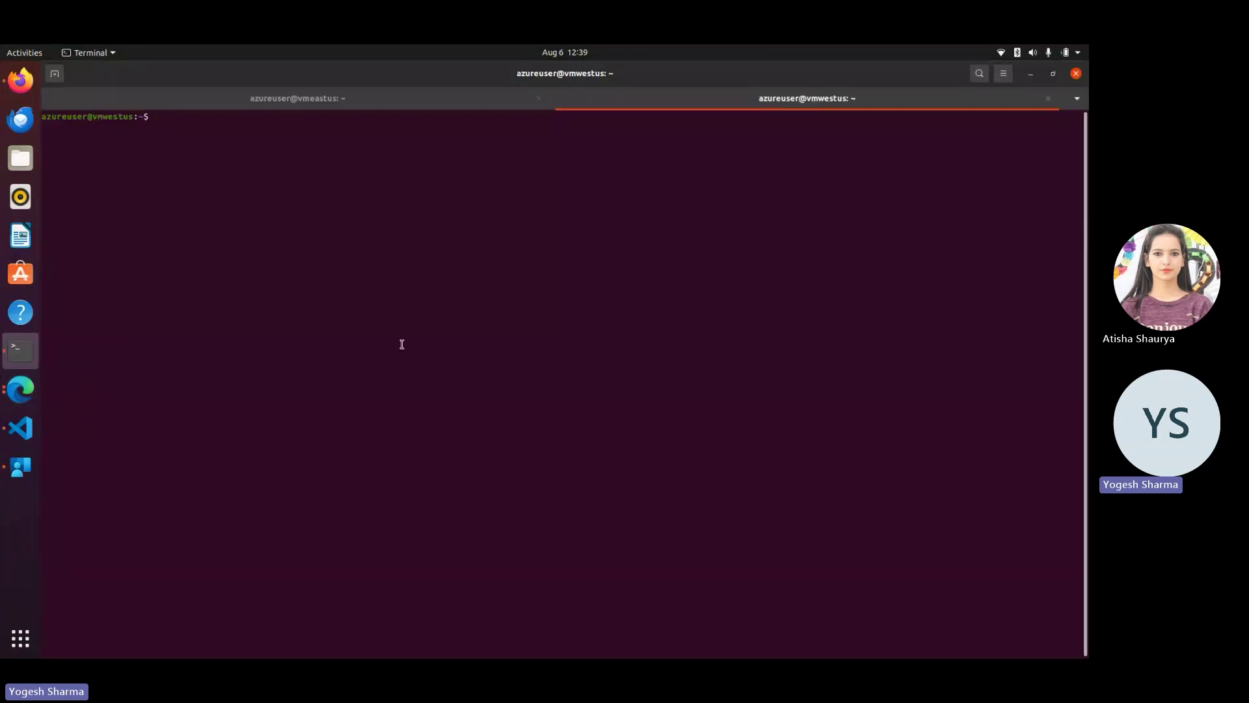
type("nslookup")
key("ctrl+shift+v")
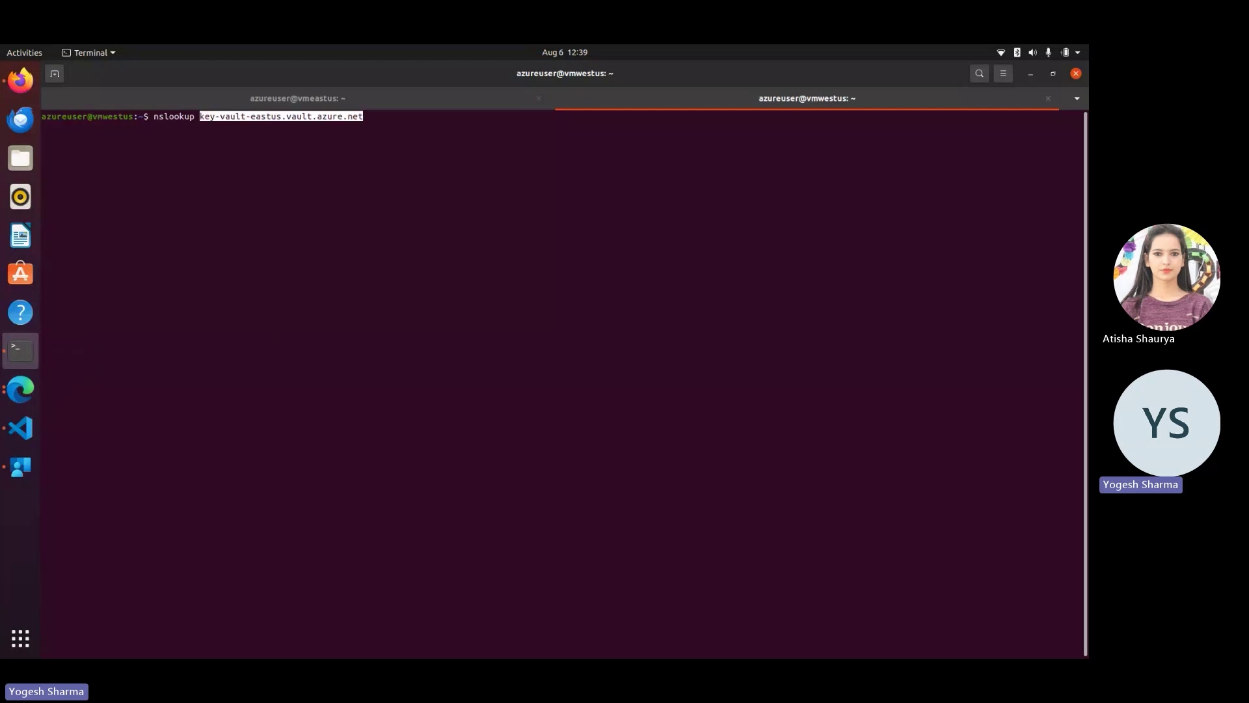
key("Return")
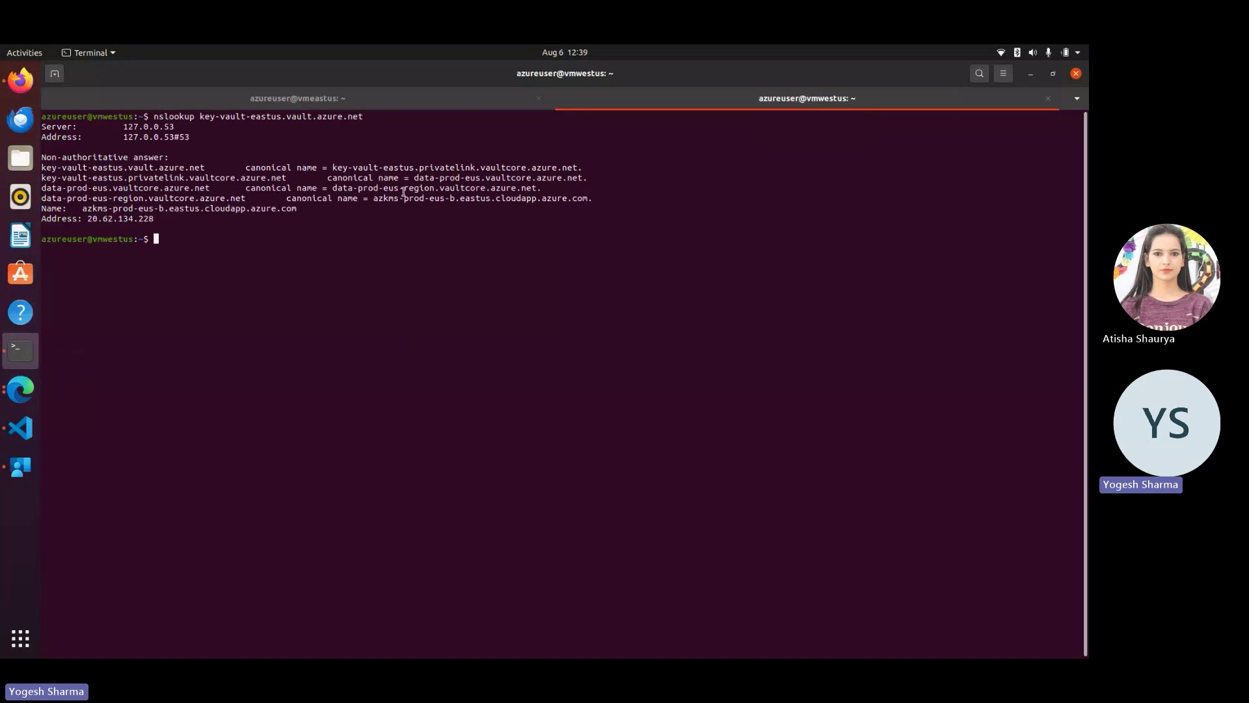
- Run nslookup for key-vault-eastus.vault.azure.net in the vmeastus session
left_click(316, 99)
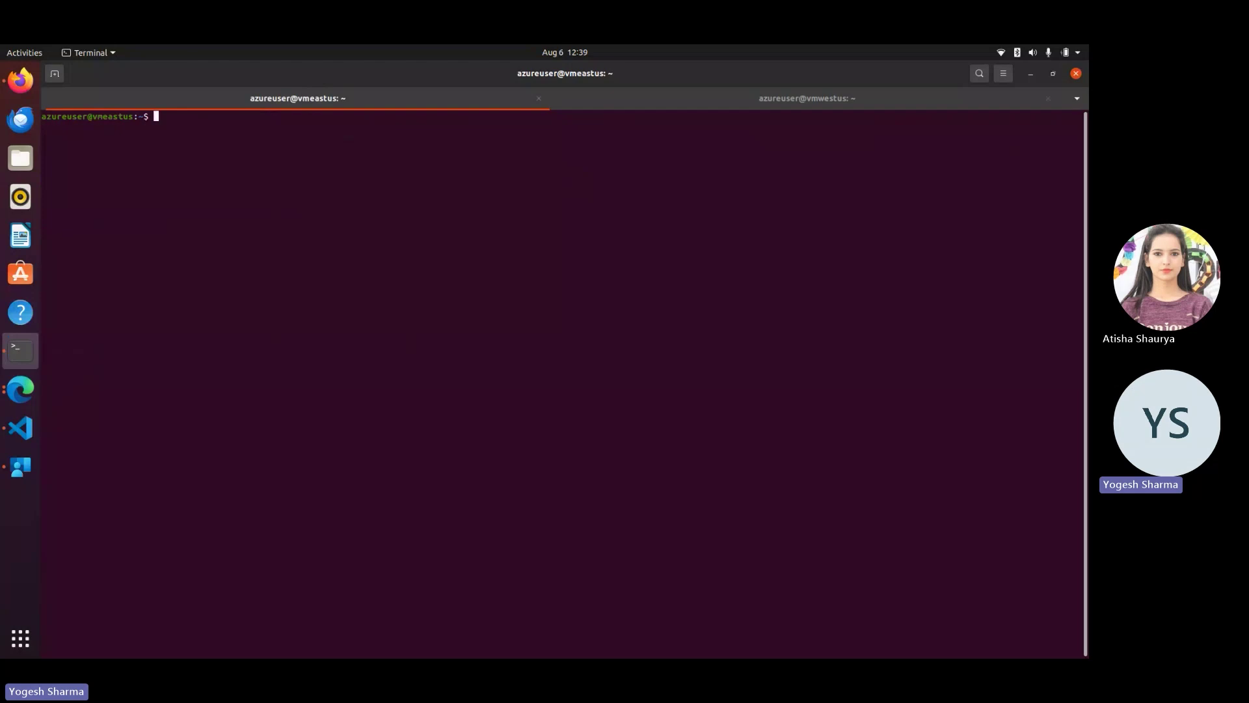
type("nslookup")
key("ctrl+shift+v")
key("Return")
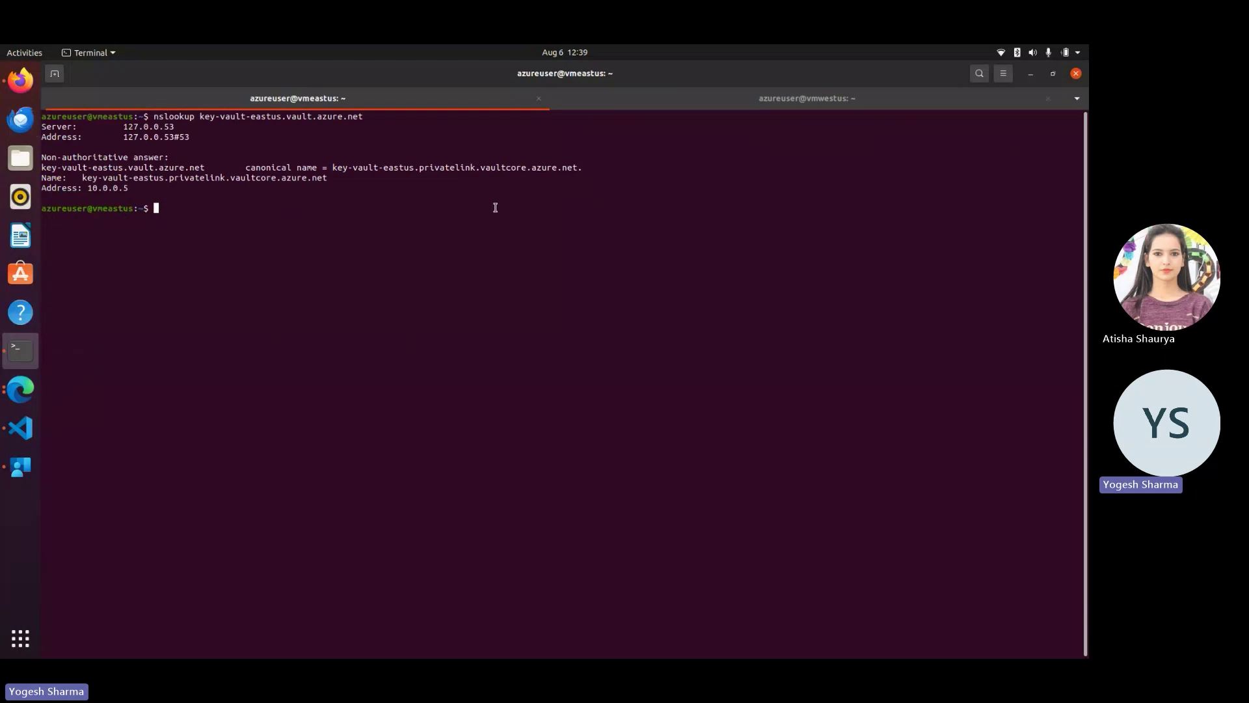
- Switch to Microsoft Edge and open the vhub virtual hub of the VWAN virtual WAN from the Azure home page
left_click(28, 392)
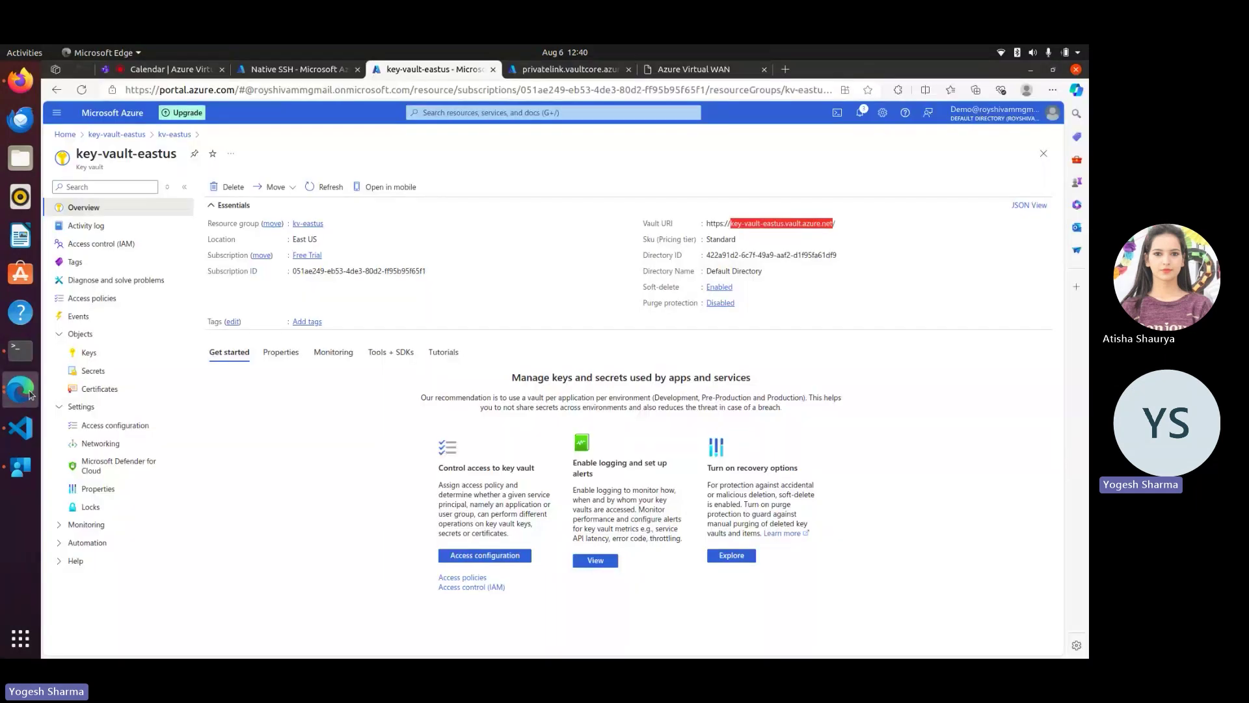
left_click(292, 69)
left_click(65, 135)
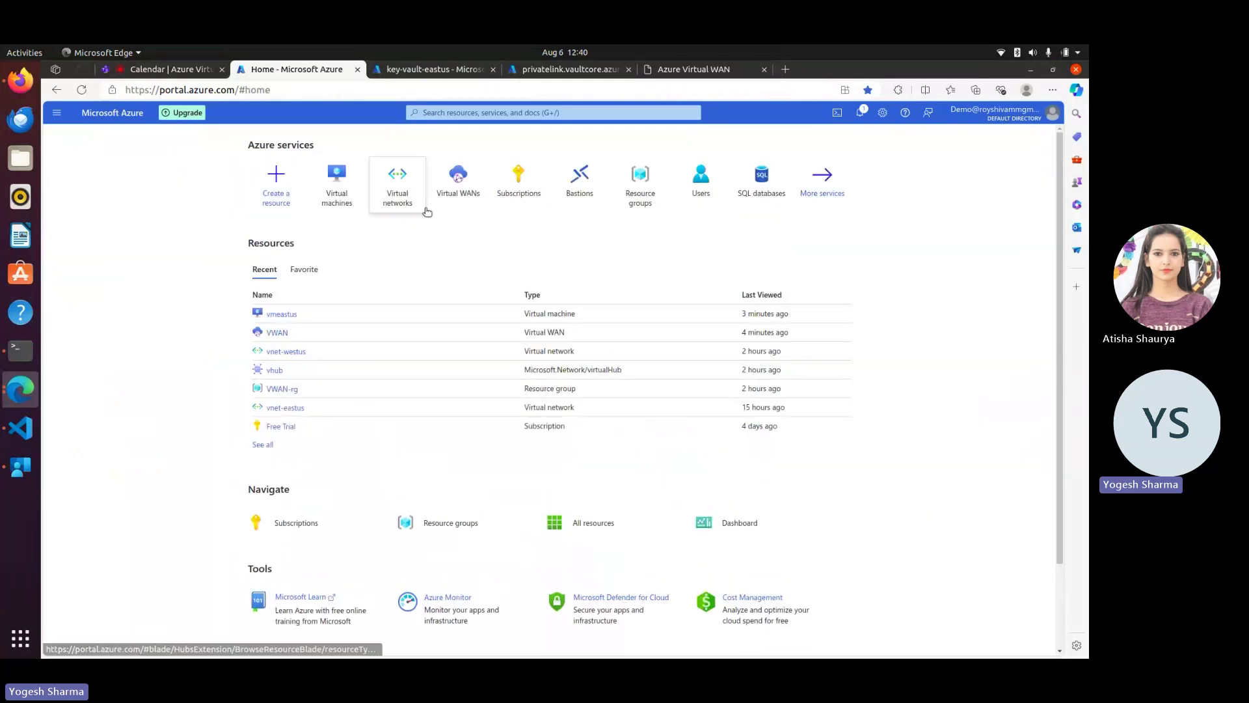
left_click(276, 332)
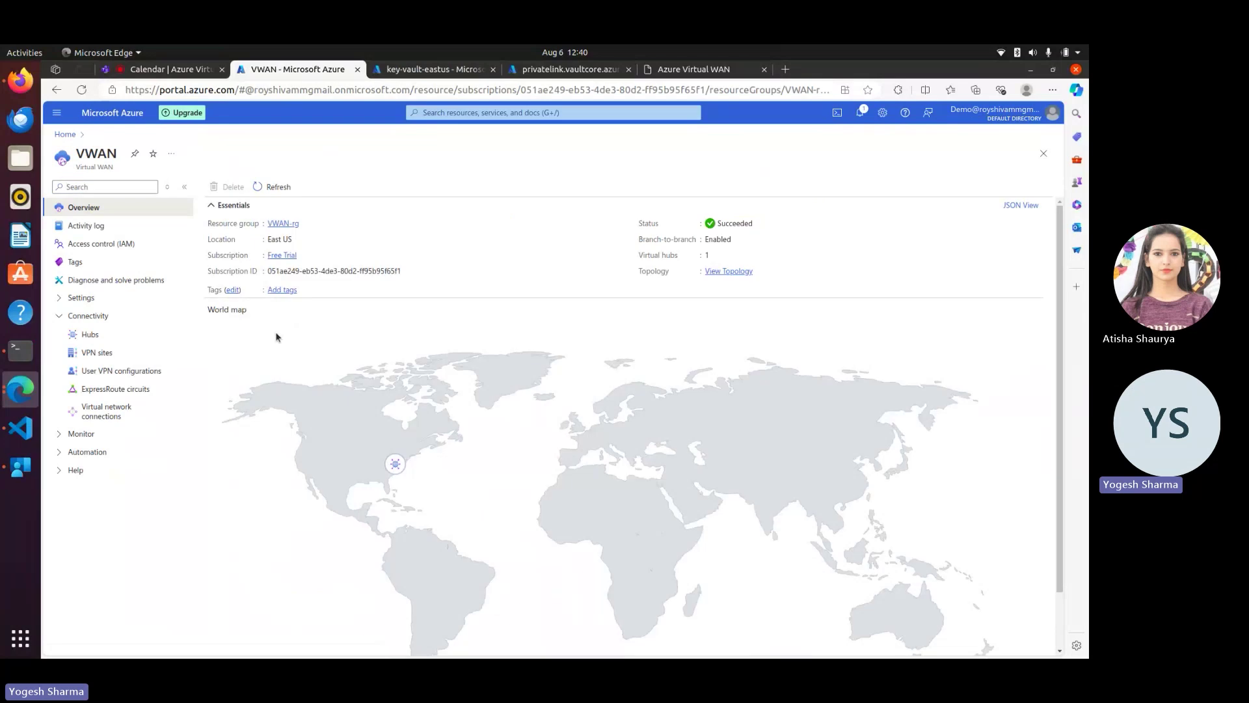
left_click(85, 334)
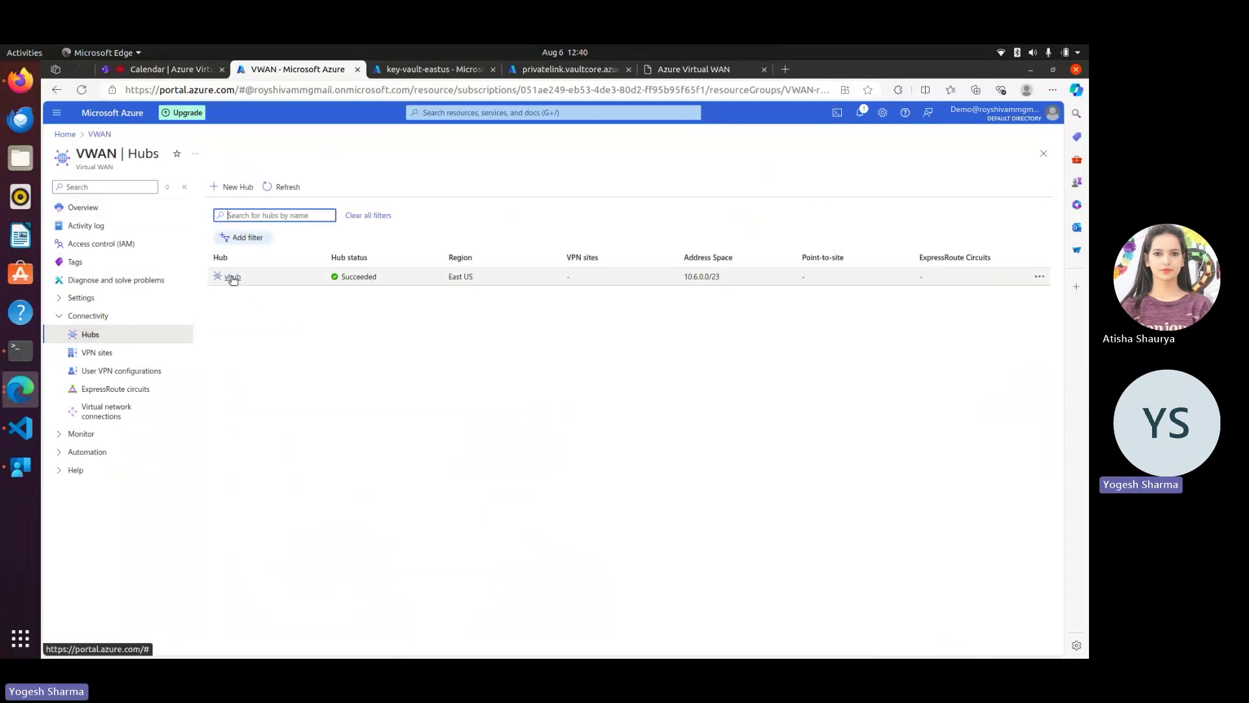
left_click(232, 277)
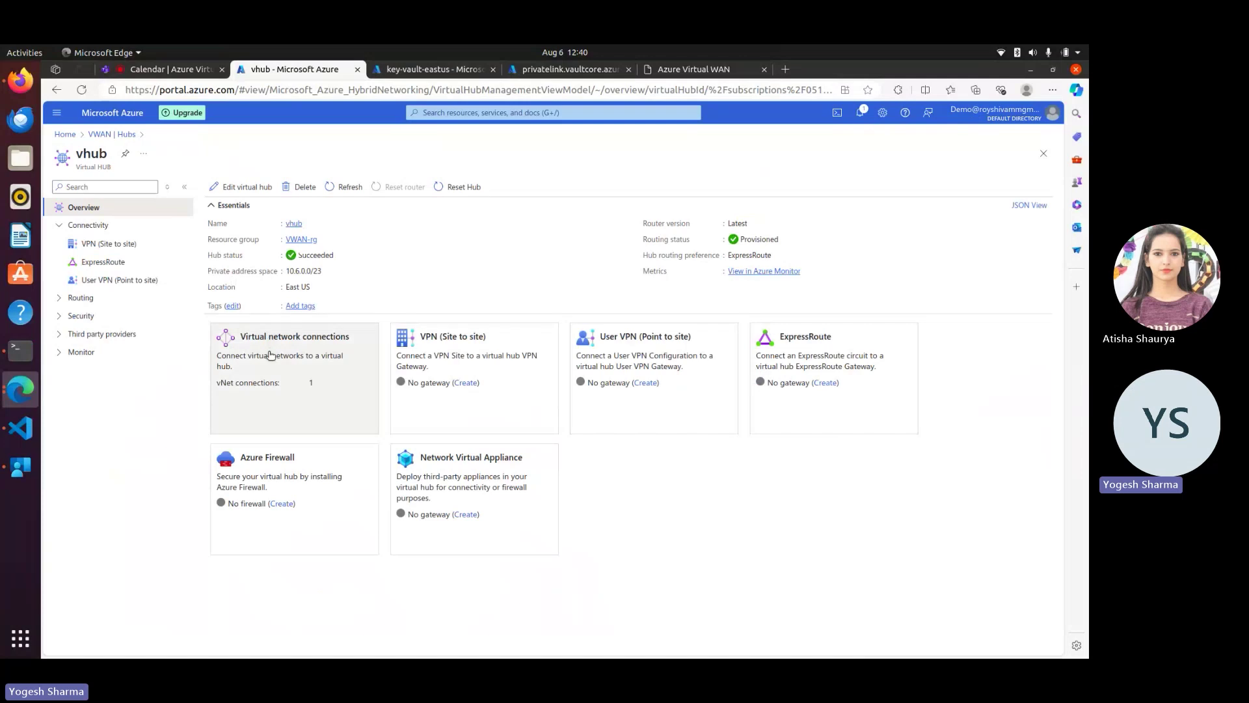
- Open the virtual network connections from vhub, refresh the list and expand the hub's connected networks
left_click(304, 372)
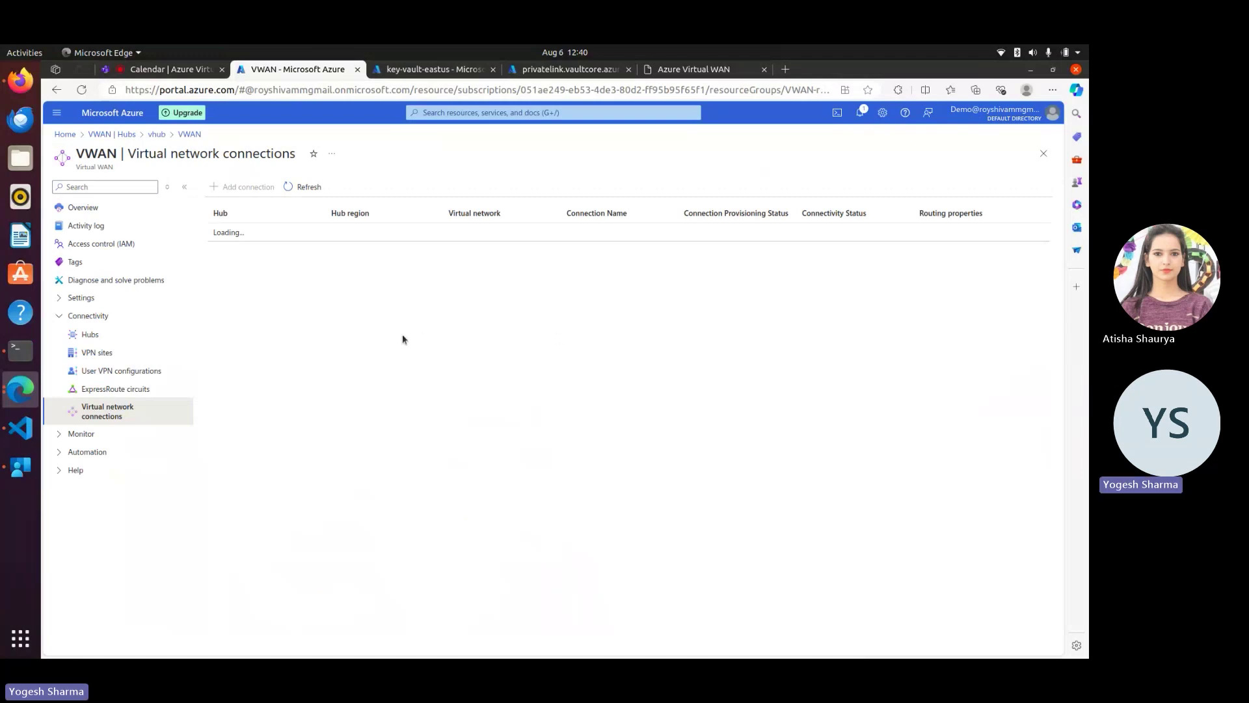
left_click(303, 188)
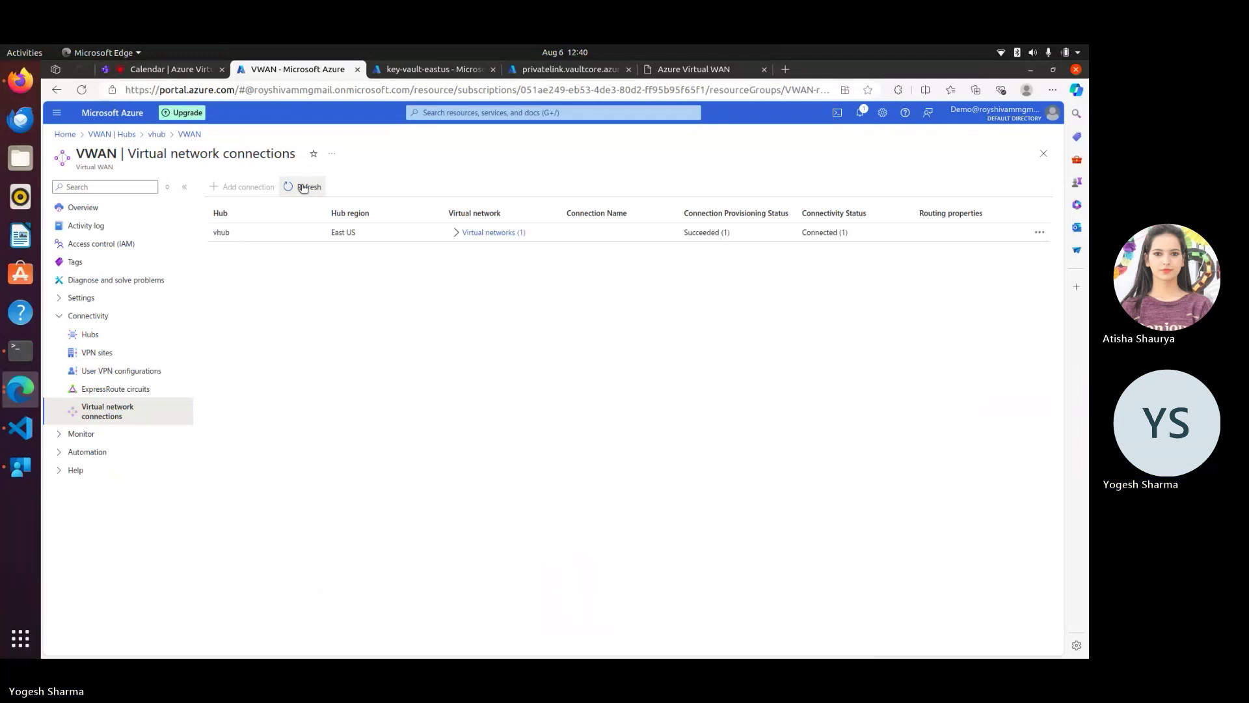
left_click(456, 233)
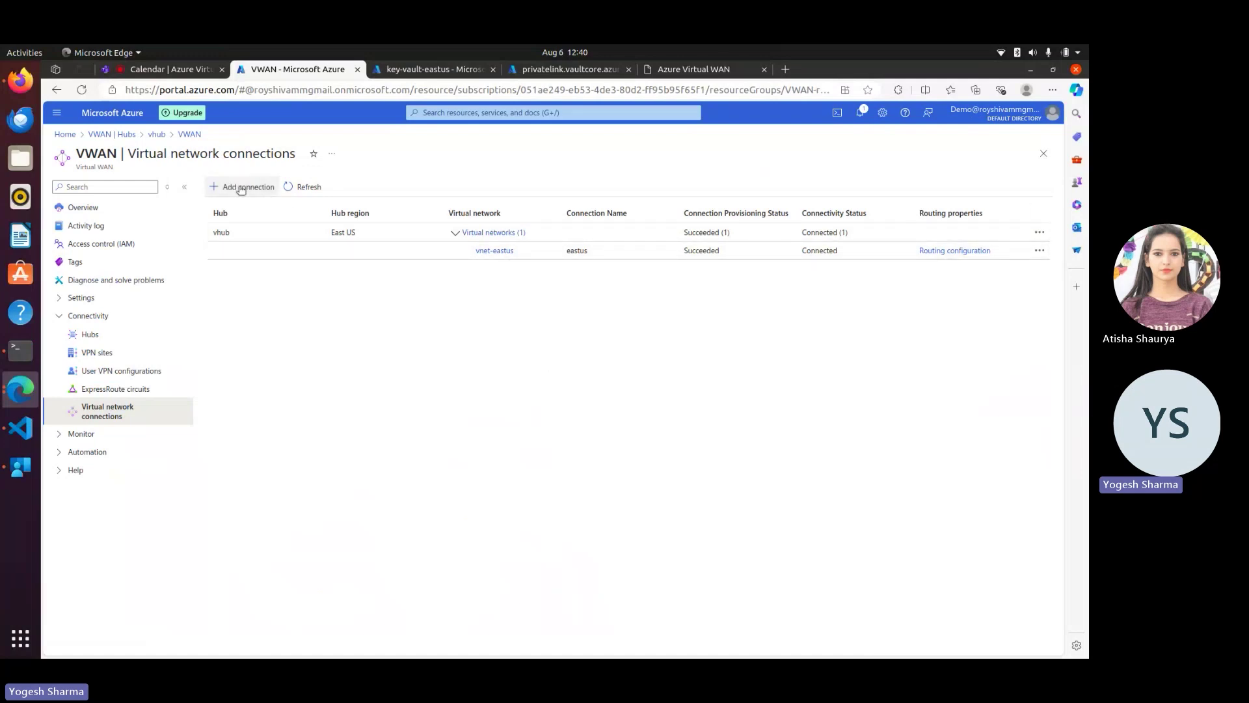
- Start a new connection named westus on hub vhub, with resource group VWAN-vnet-westus and virtual network vnet-westus
left_click(244, 187)
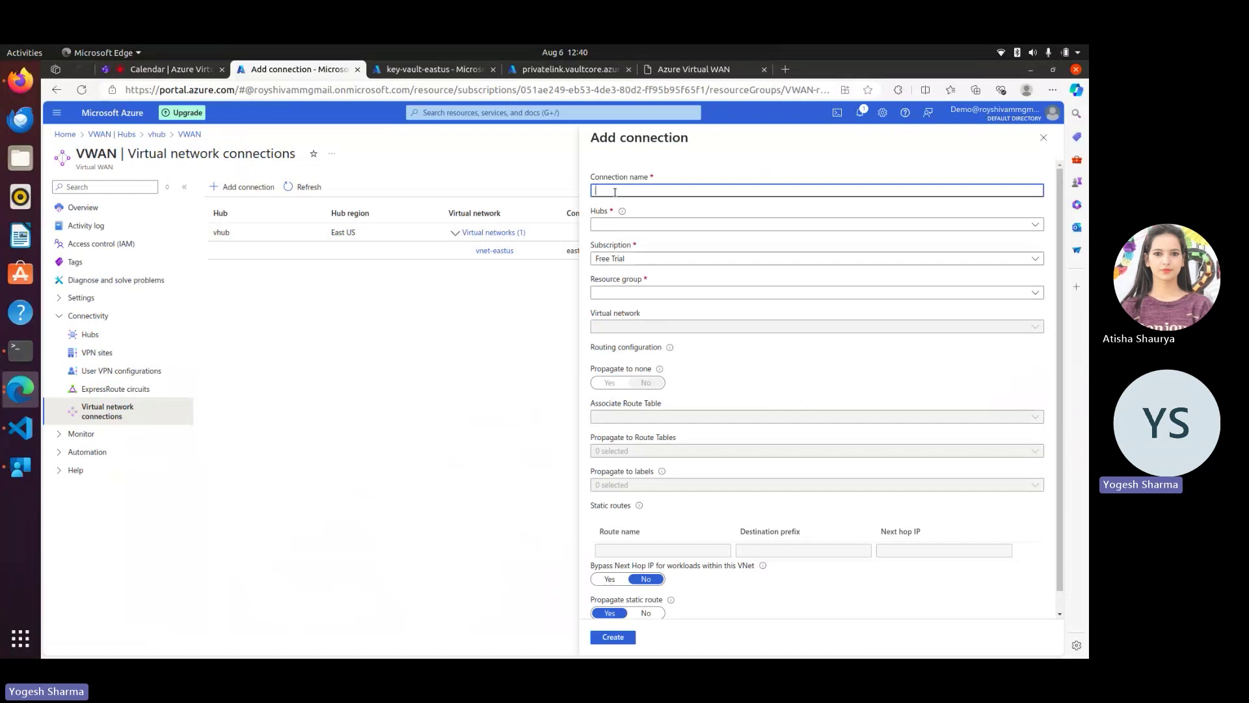
type("westus")
left_click(625, 223)
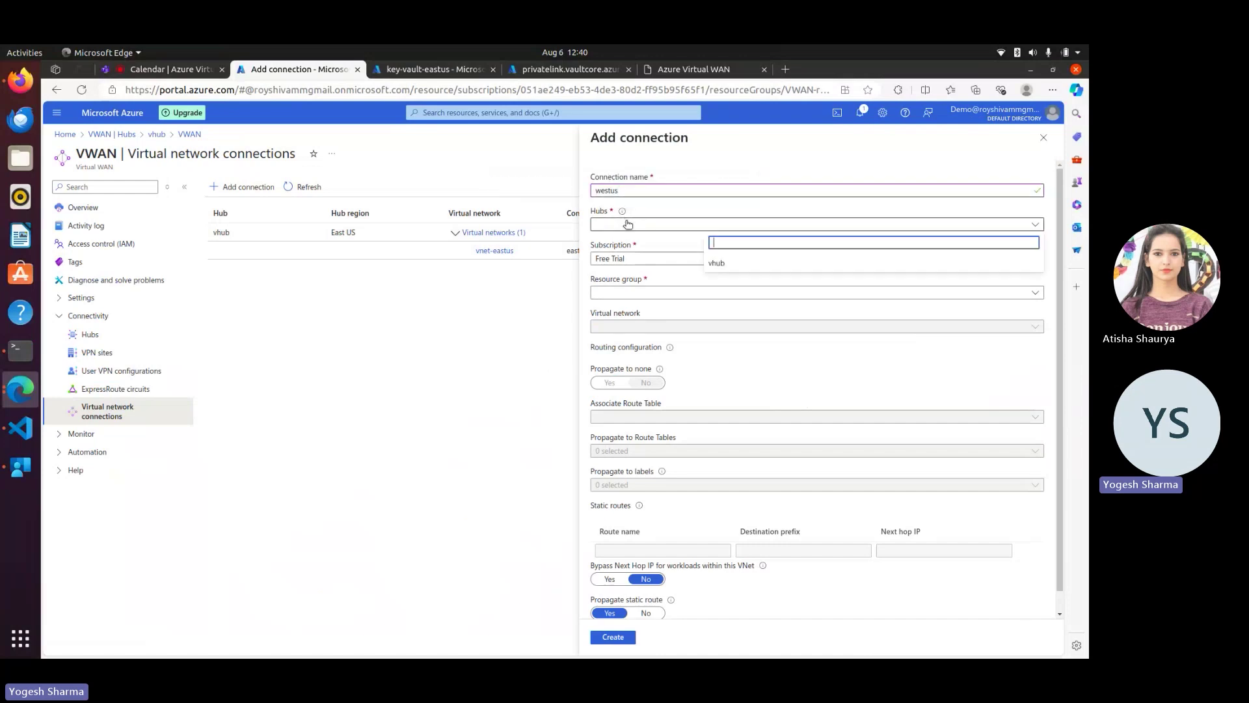
left_click(727, 264)
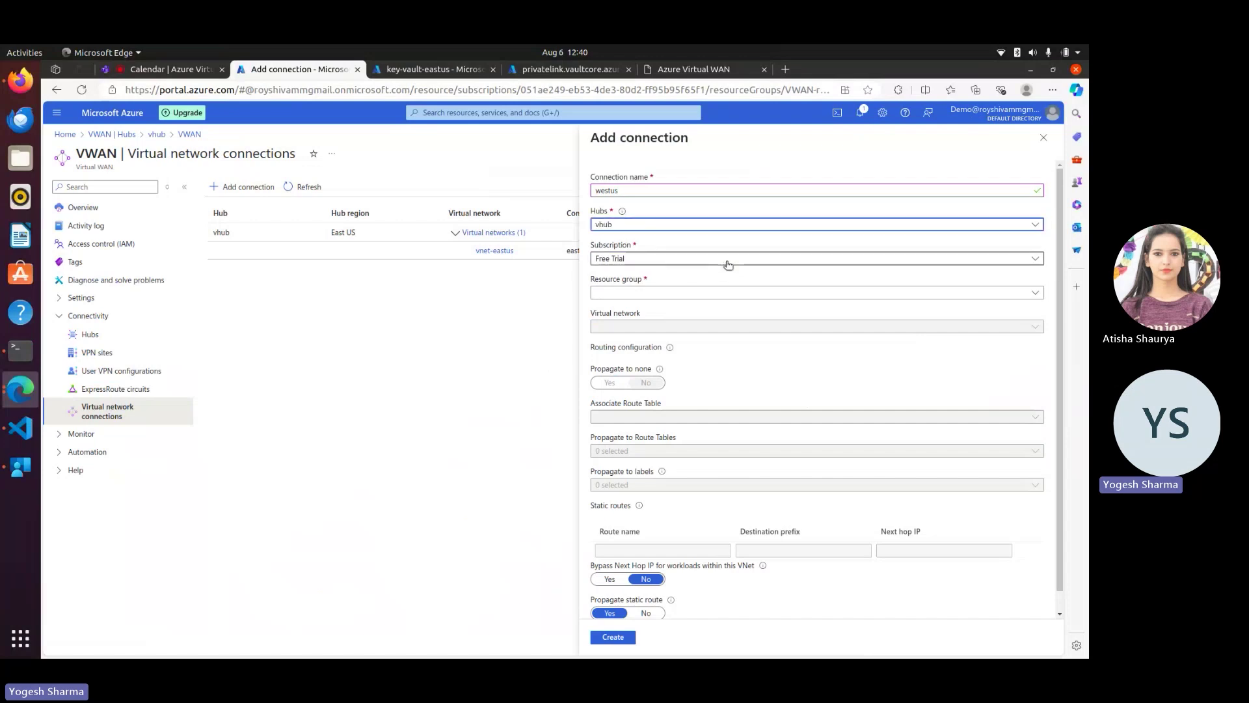
left_click(638, 292)
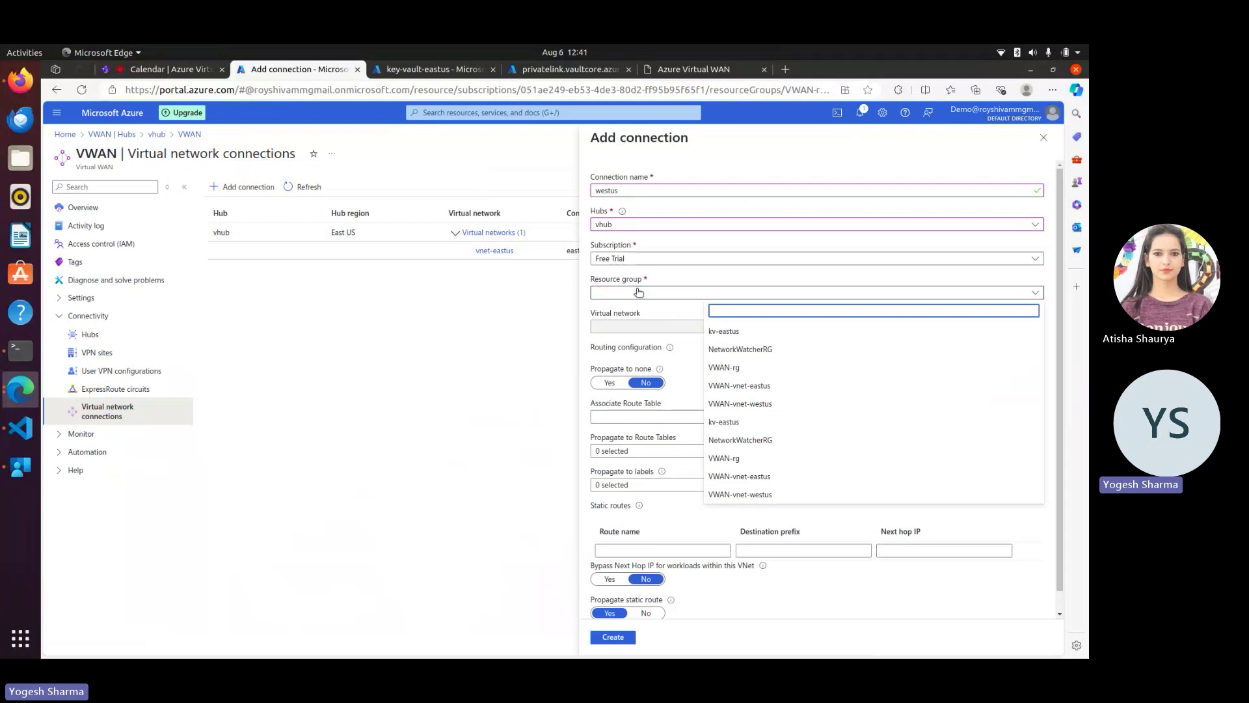
left_click(750, 404)
left_click(825, 327)
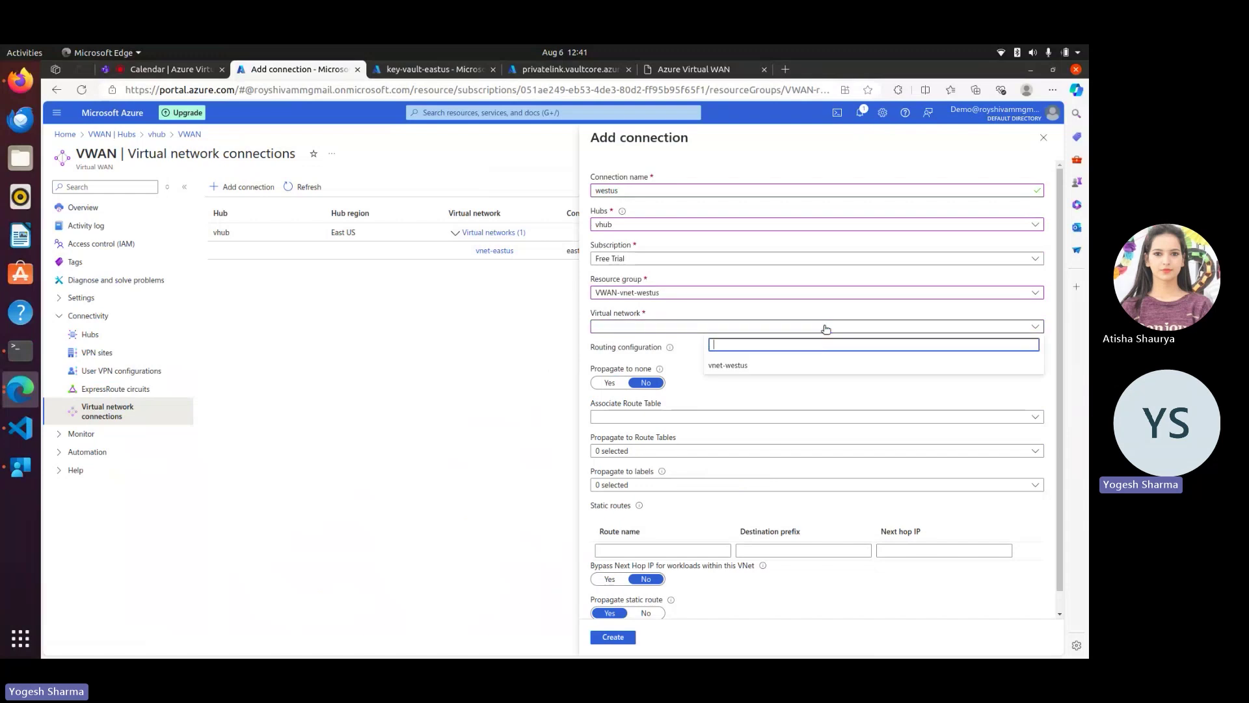
left_click(729, 367)
- Set the connection's associated route table, propagated route table and propagated label to Default, and create the connection
left_click(644, 415)
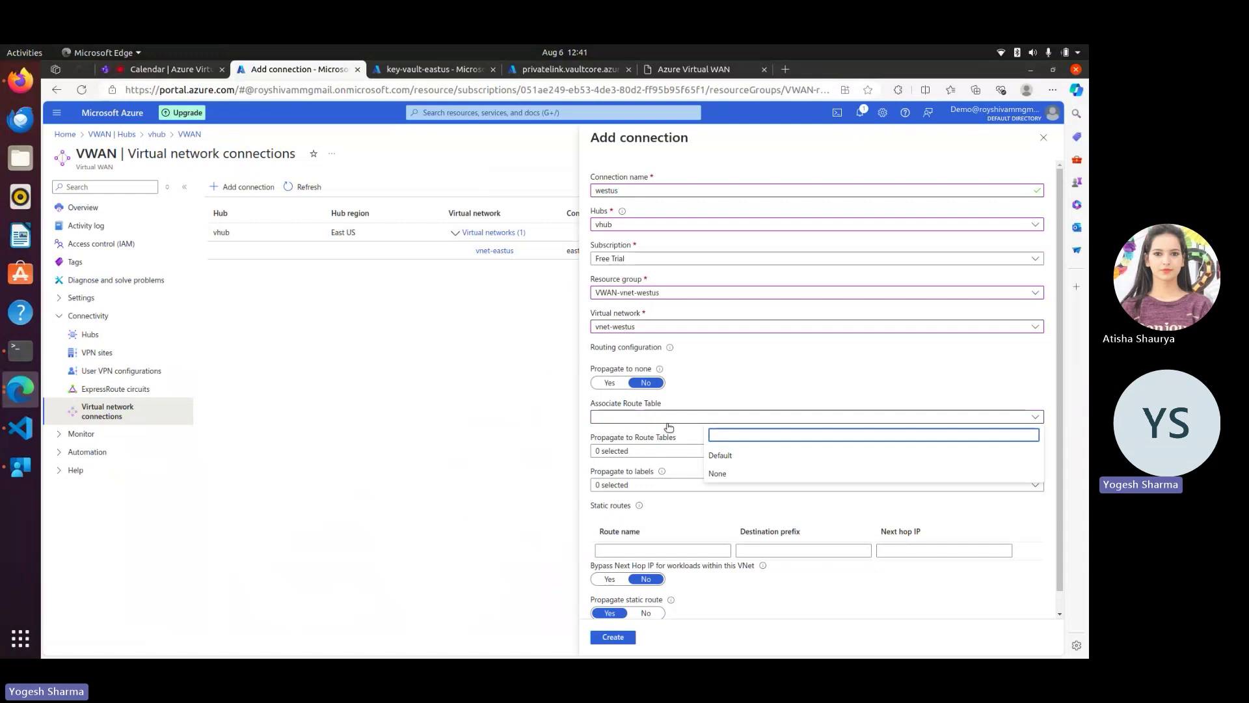
left_click(723, 455)
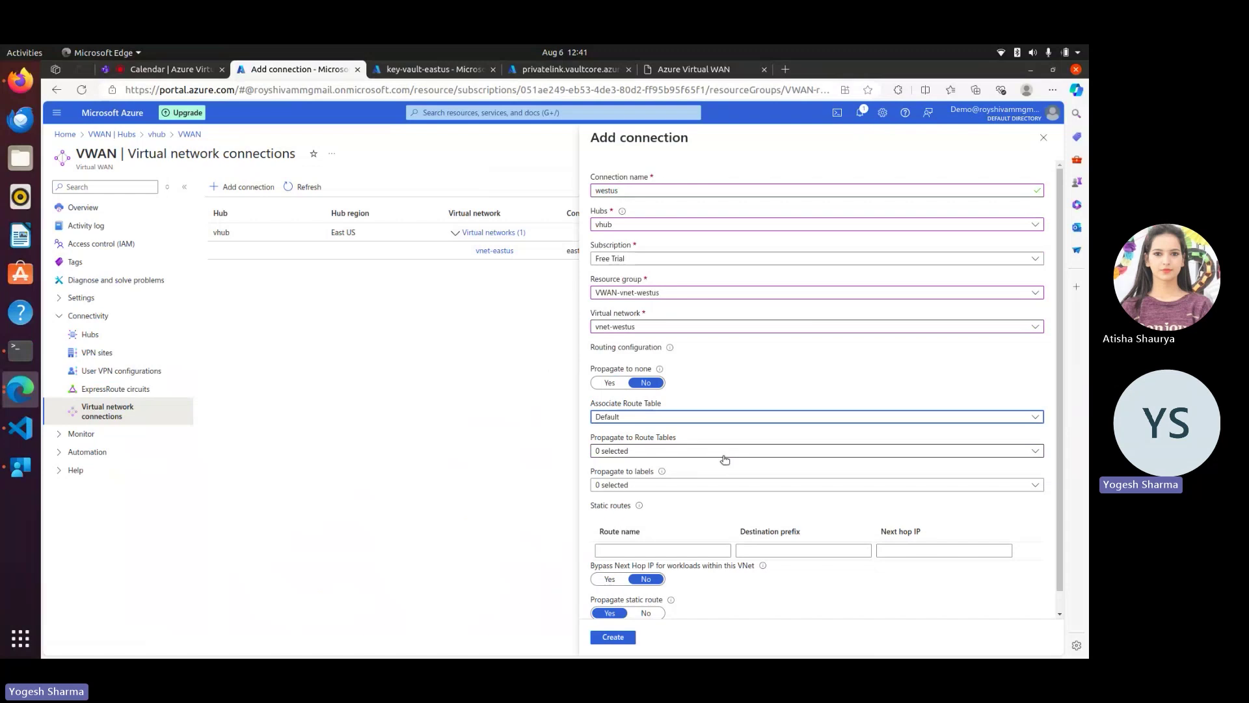
left_click(657, 450)
left_click(714, 507)
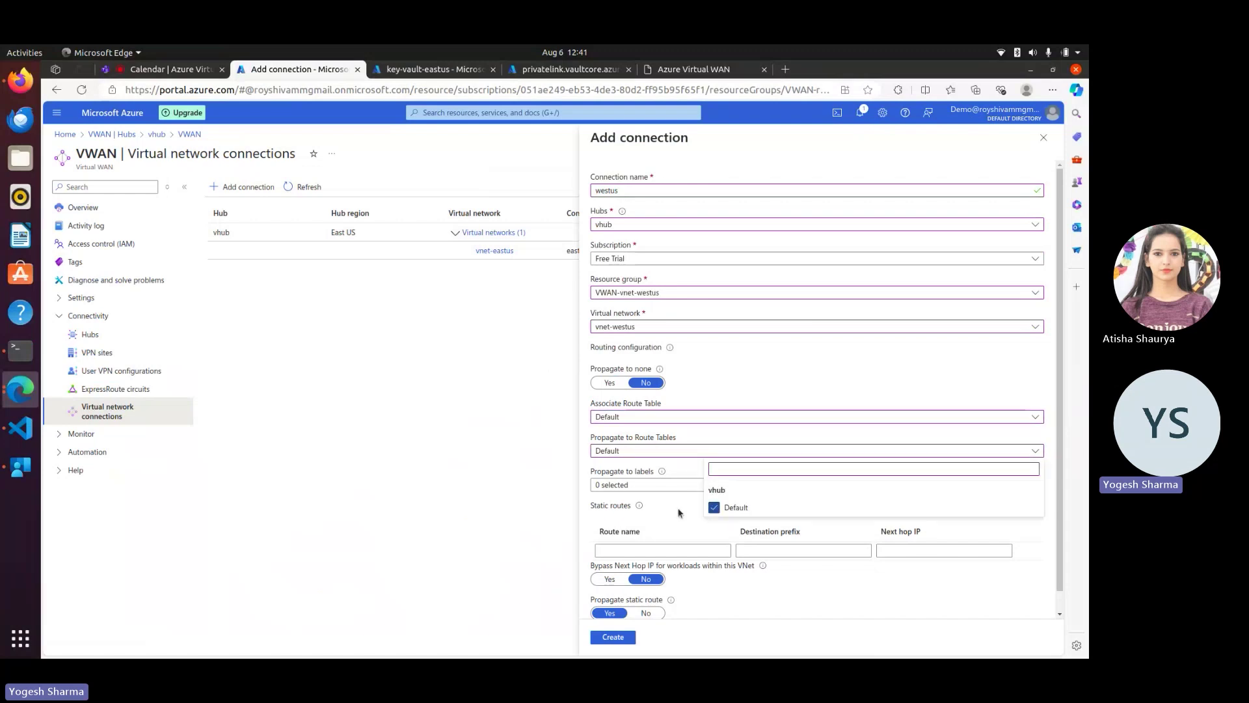
left_click(657, 485)
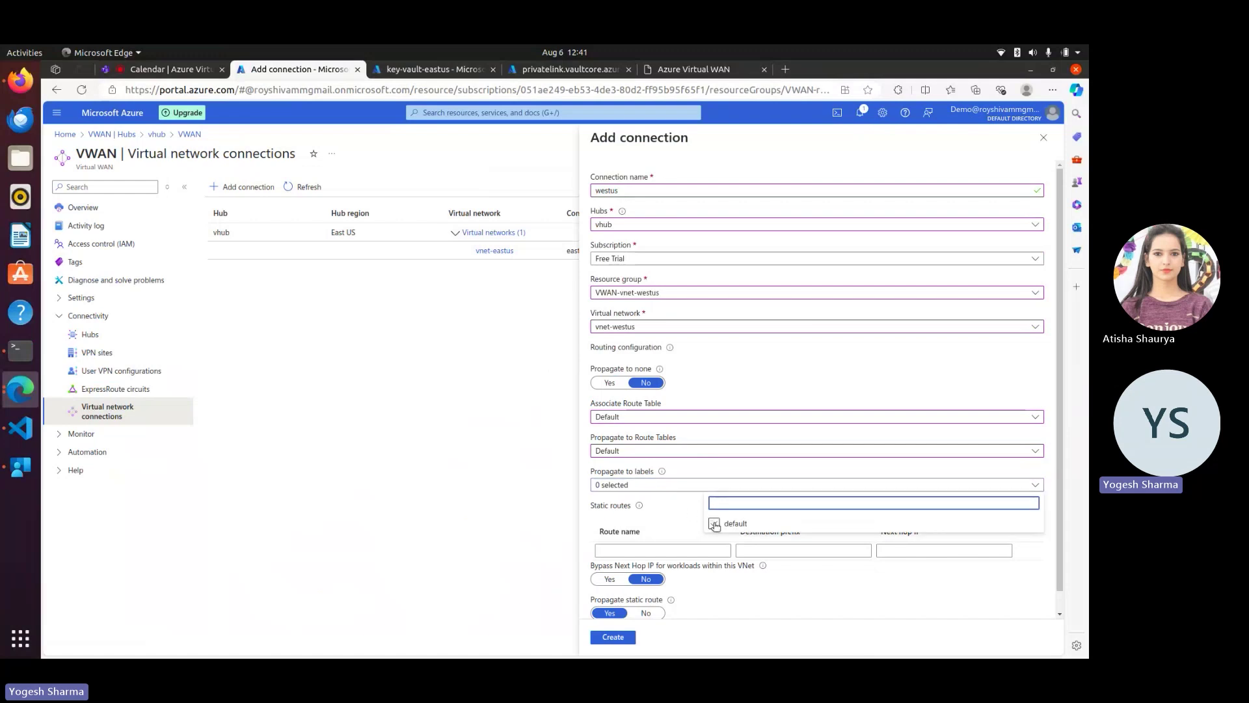
left_click(714, 524)
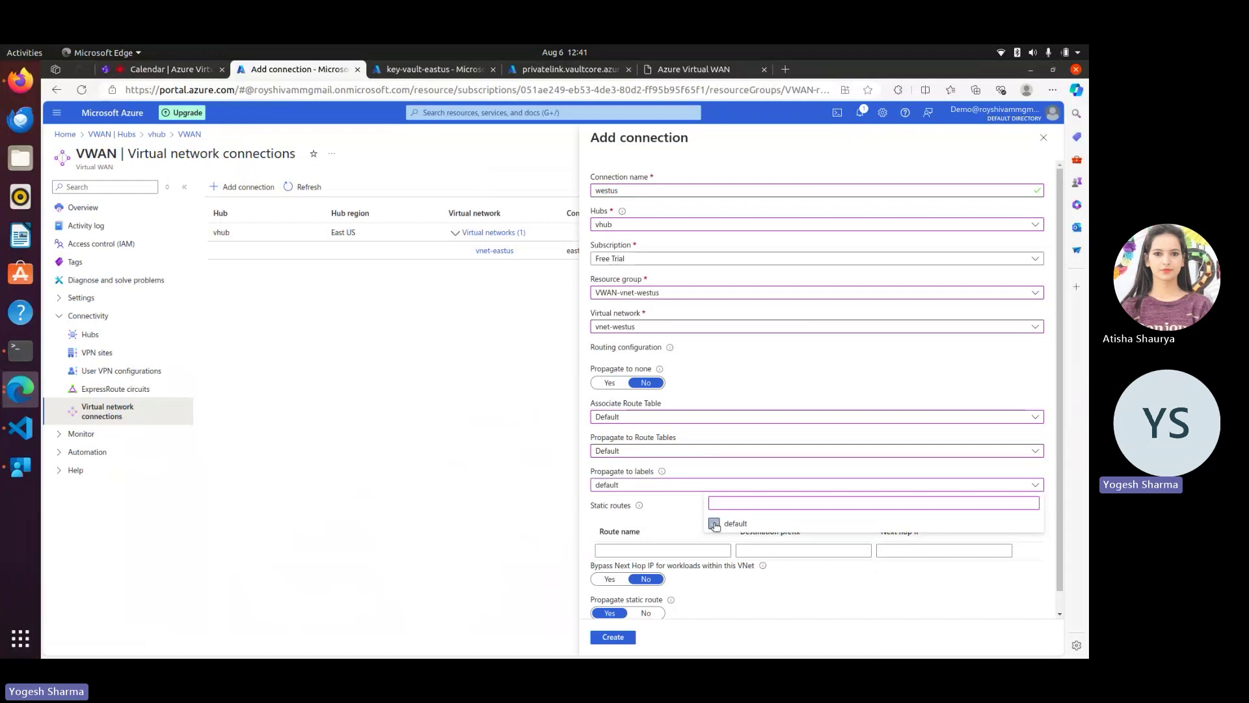
left_click(606, 638)
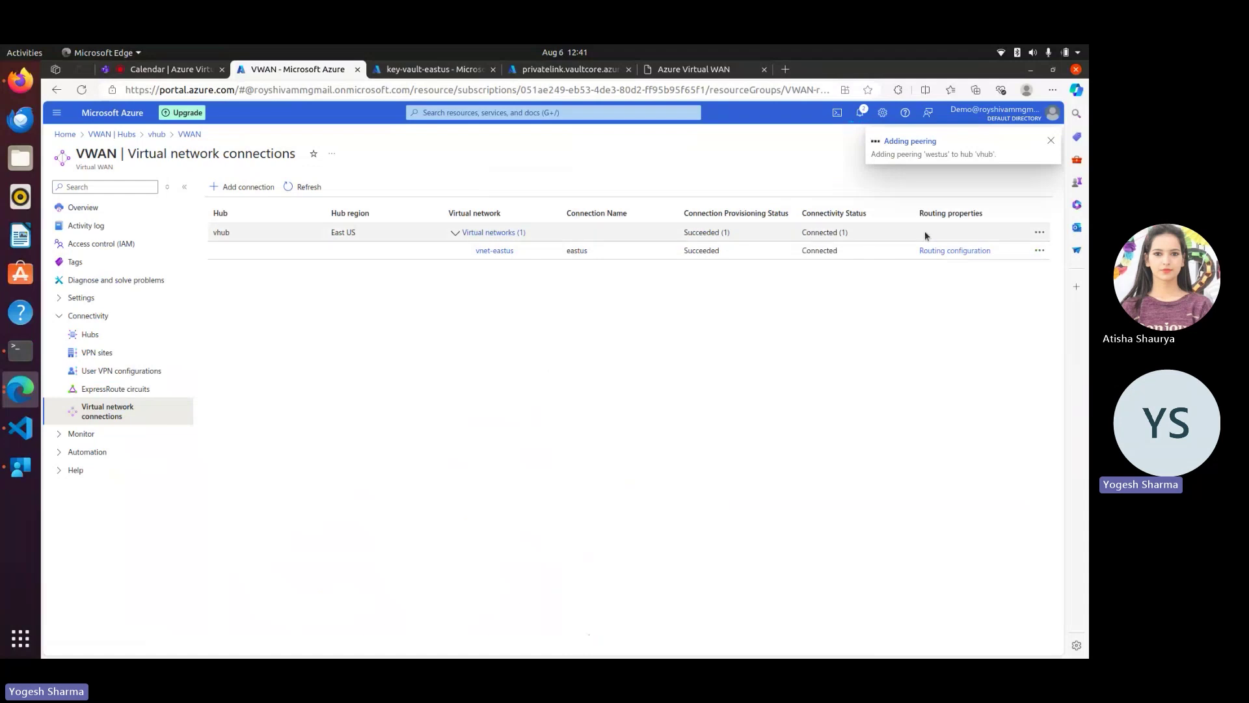
- Check the peering's progress in the notifications, then refresh and expand vhub's virtual network connections to review their status
left_click(861, 114)
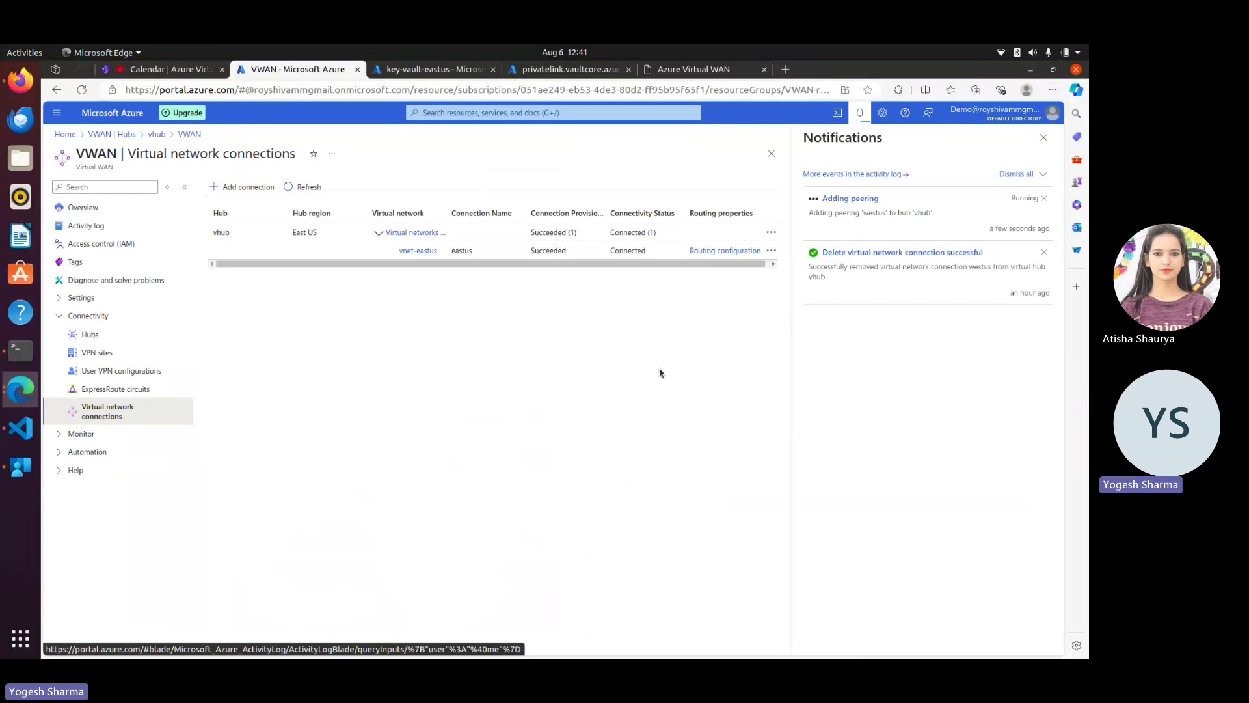
left_click(1044, 138)
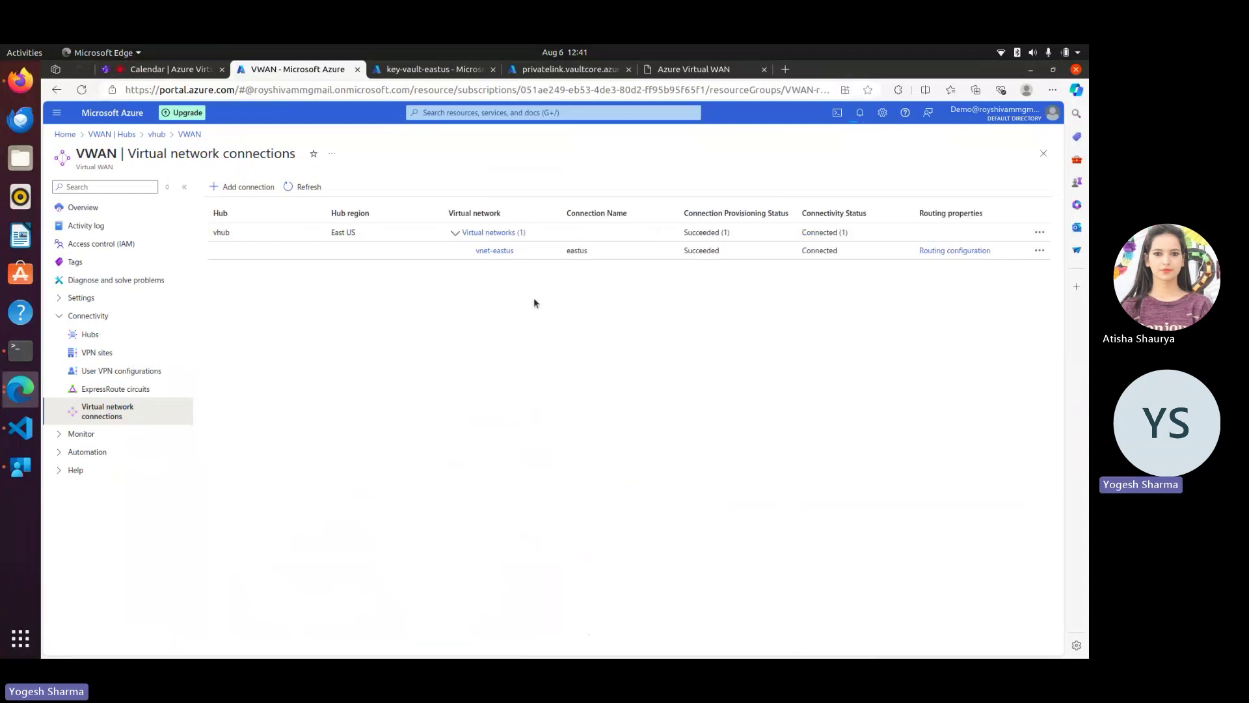
left_click(291, 188)
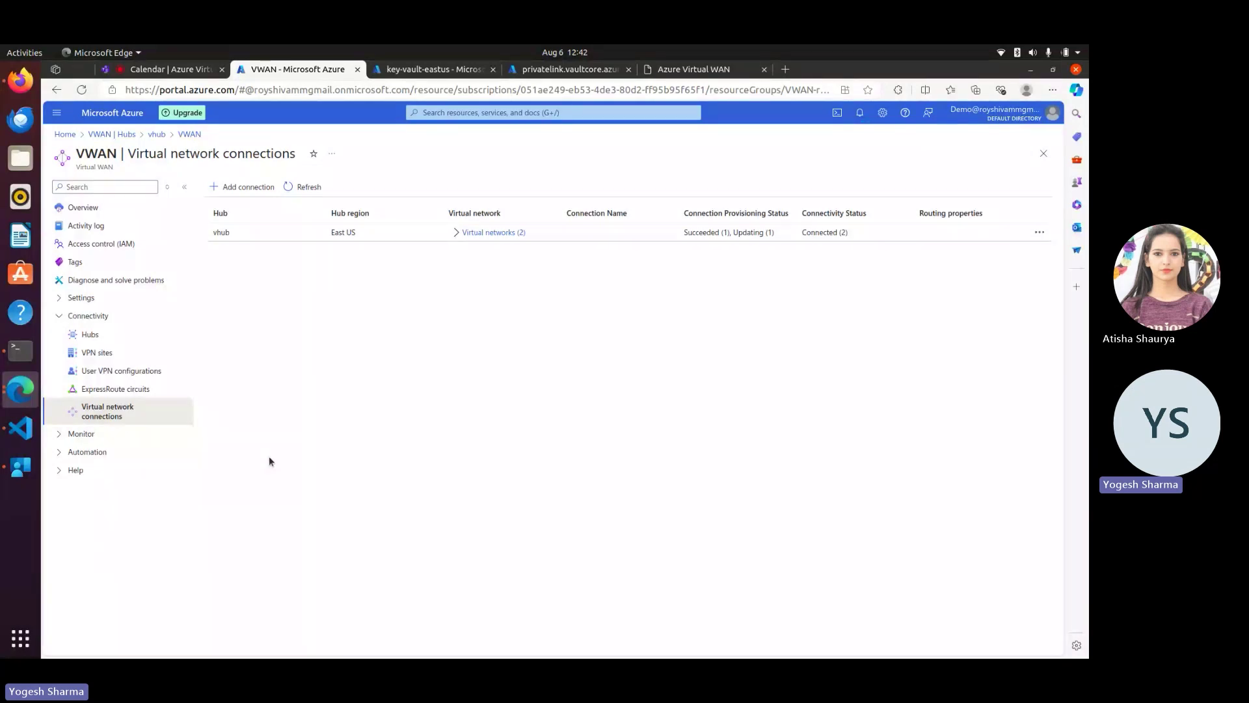
left_click(457, 232)
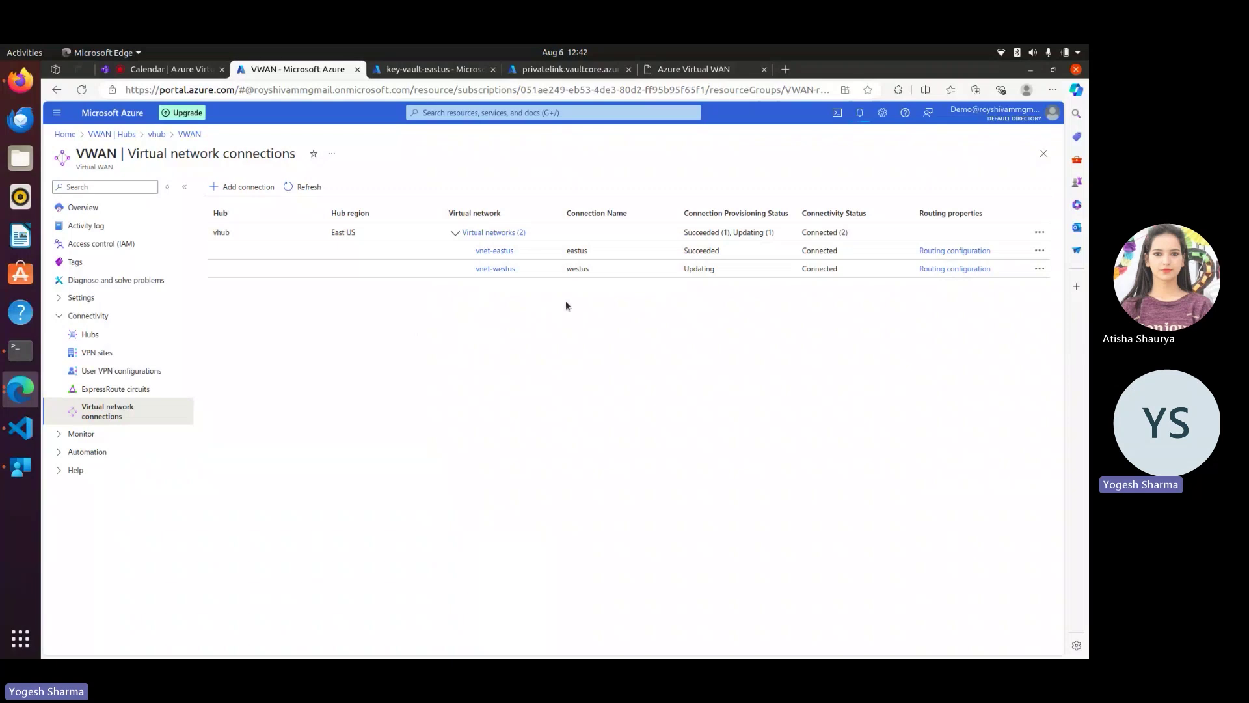
left_click(305, 188)
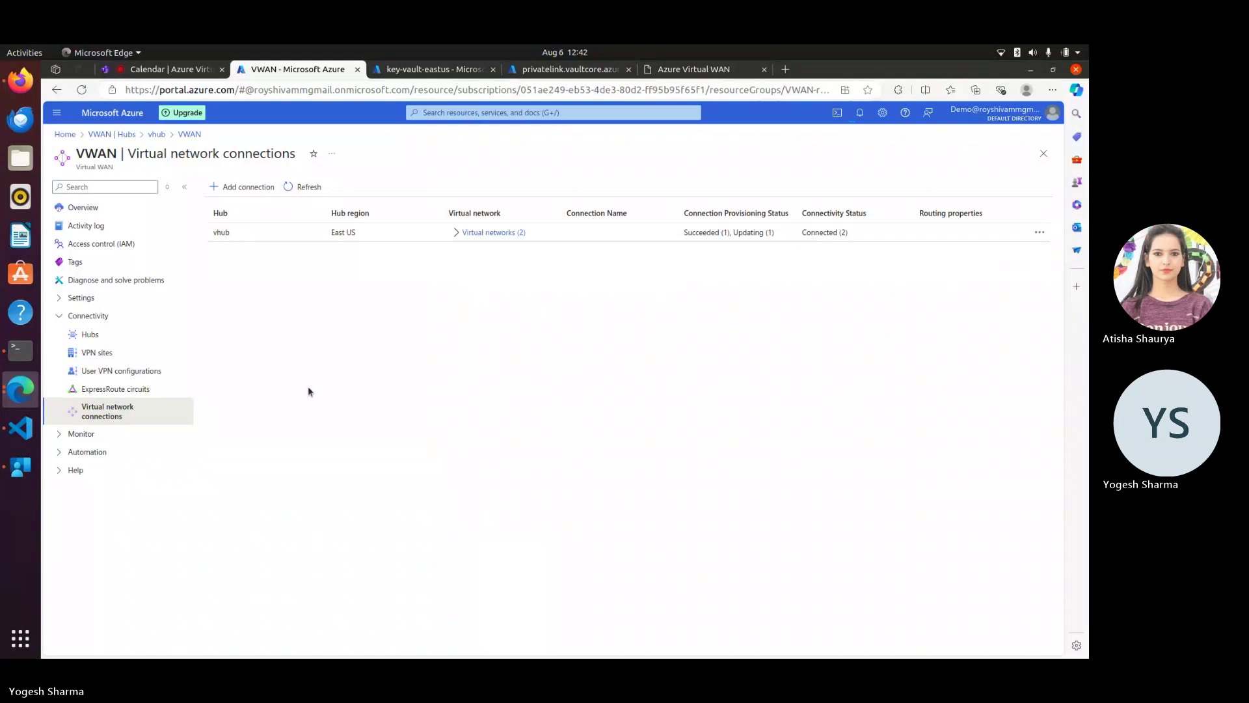
left_click(457, 233)
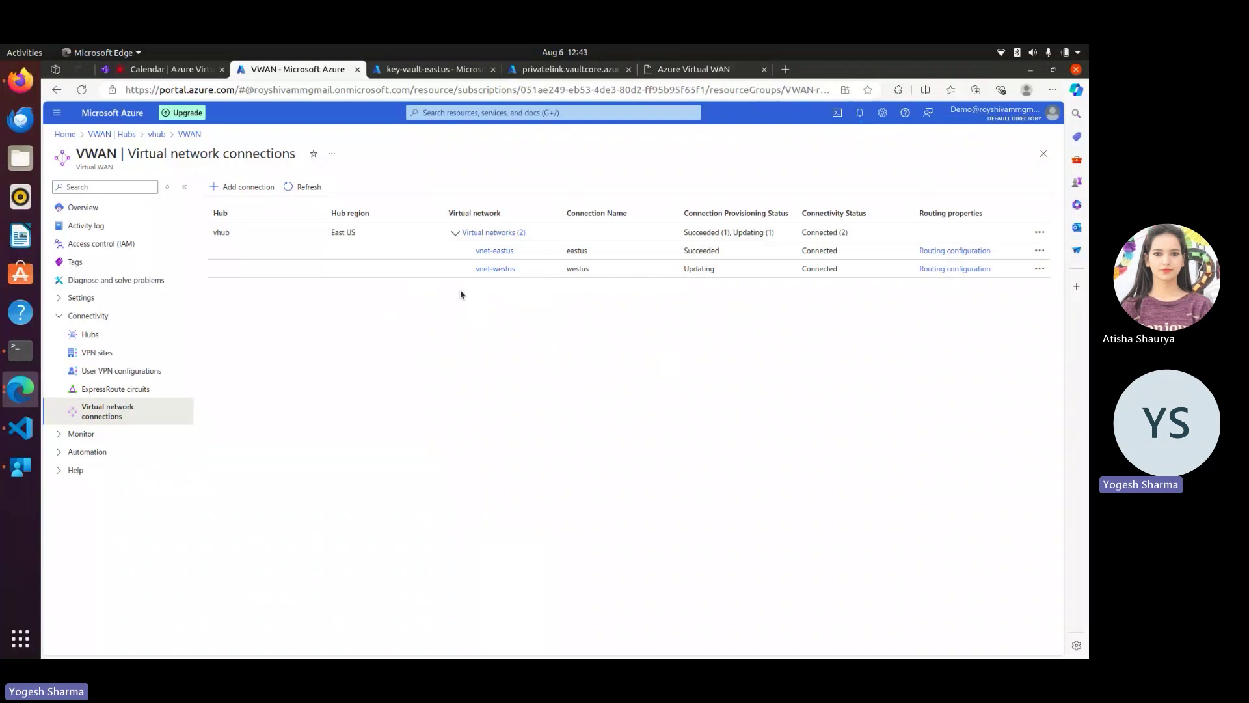
- Add a virtual network link named westus to the privatelink.vaultcore.azure.net private DNS zone, using virtual network vnet-westus
left_click(560, 69)
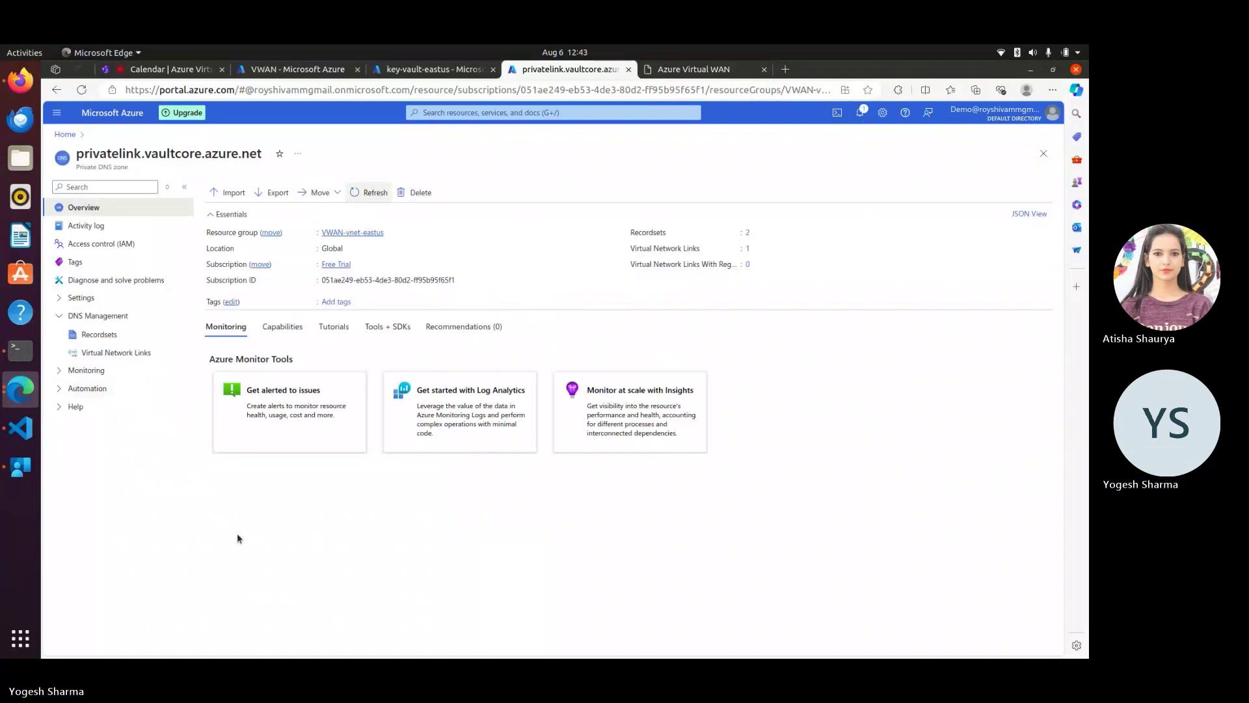
left_click(118, 362)
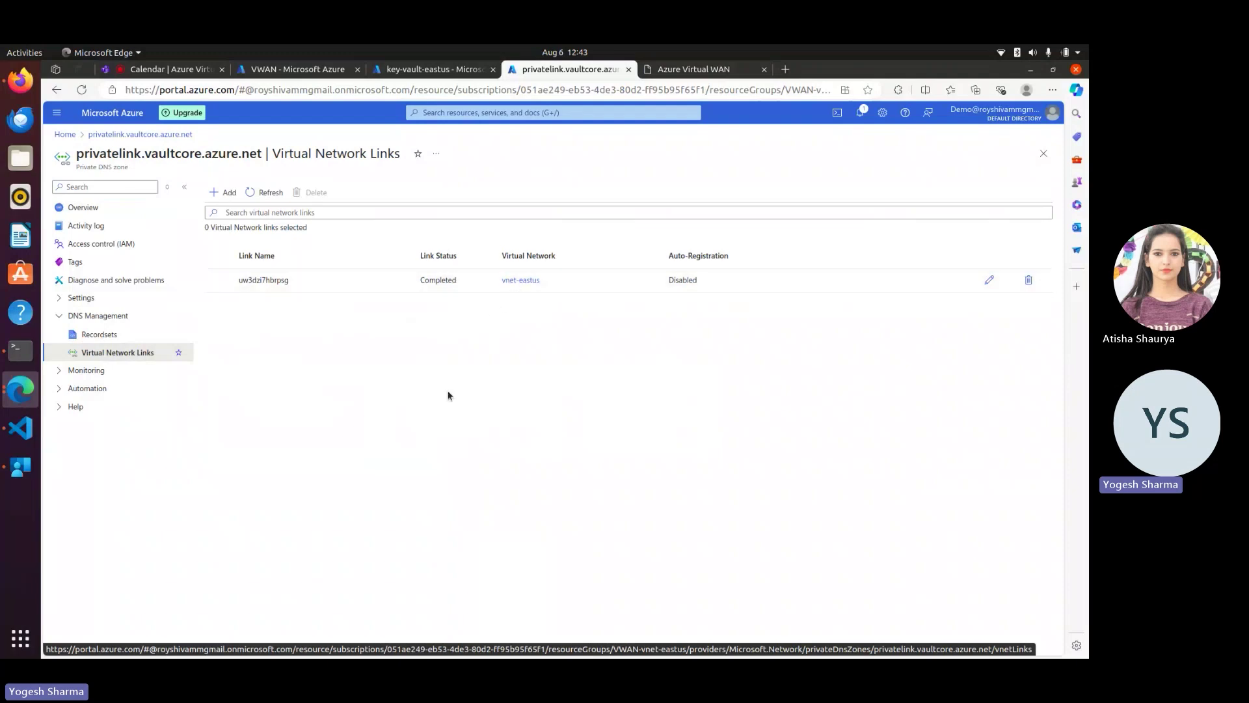
left_click(223, 193)
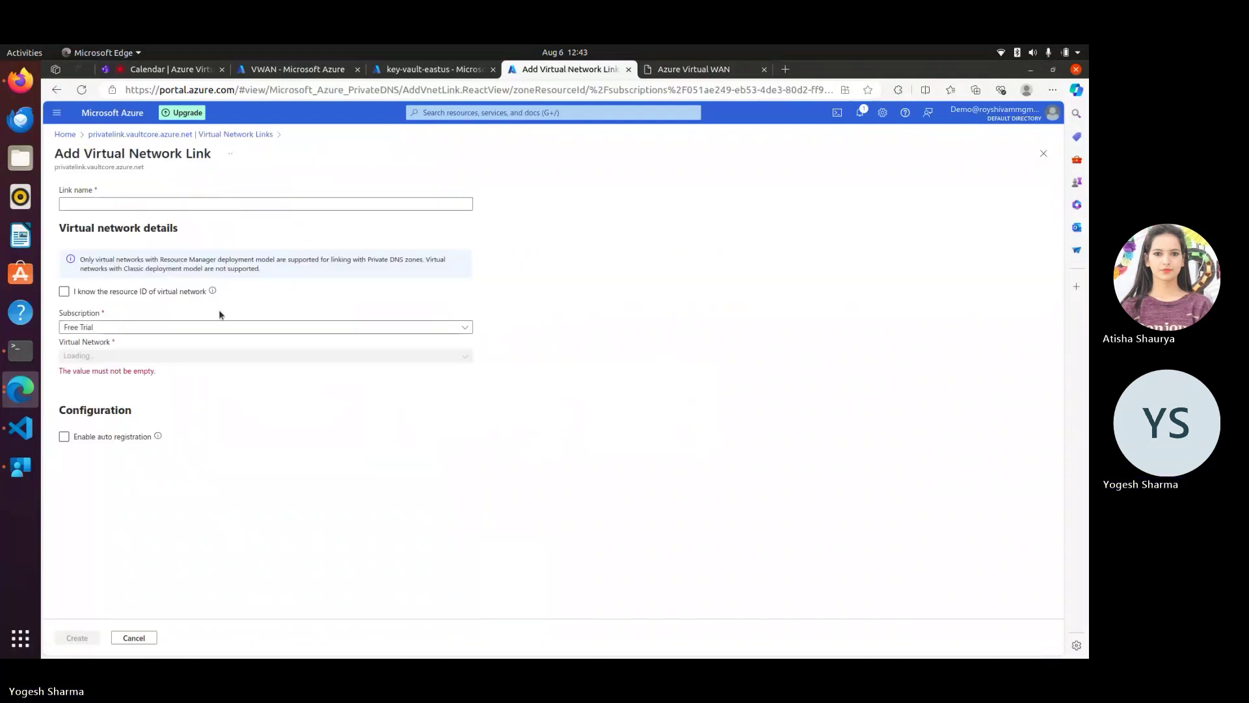
left_click(170, 203)
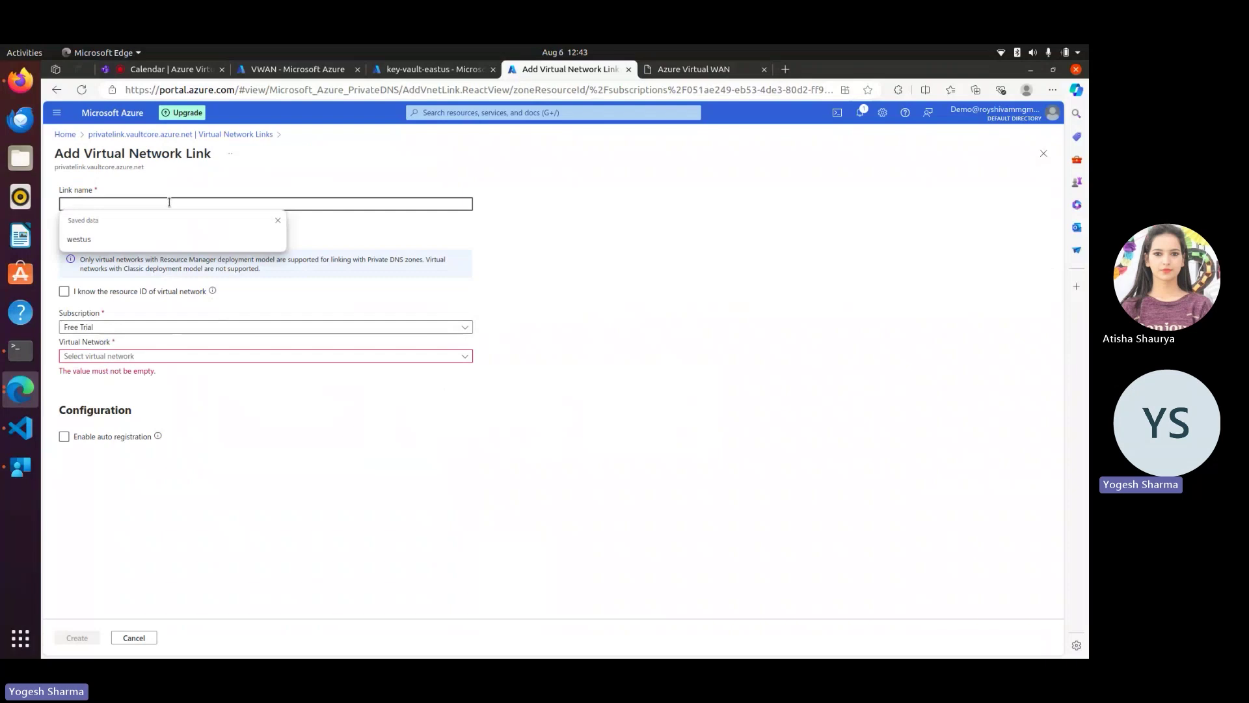
left_click(91, 235)
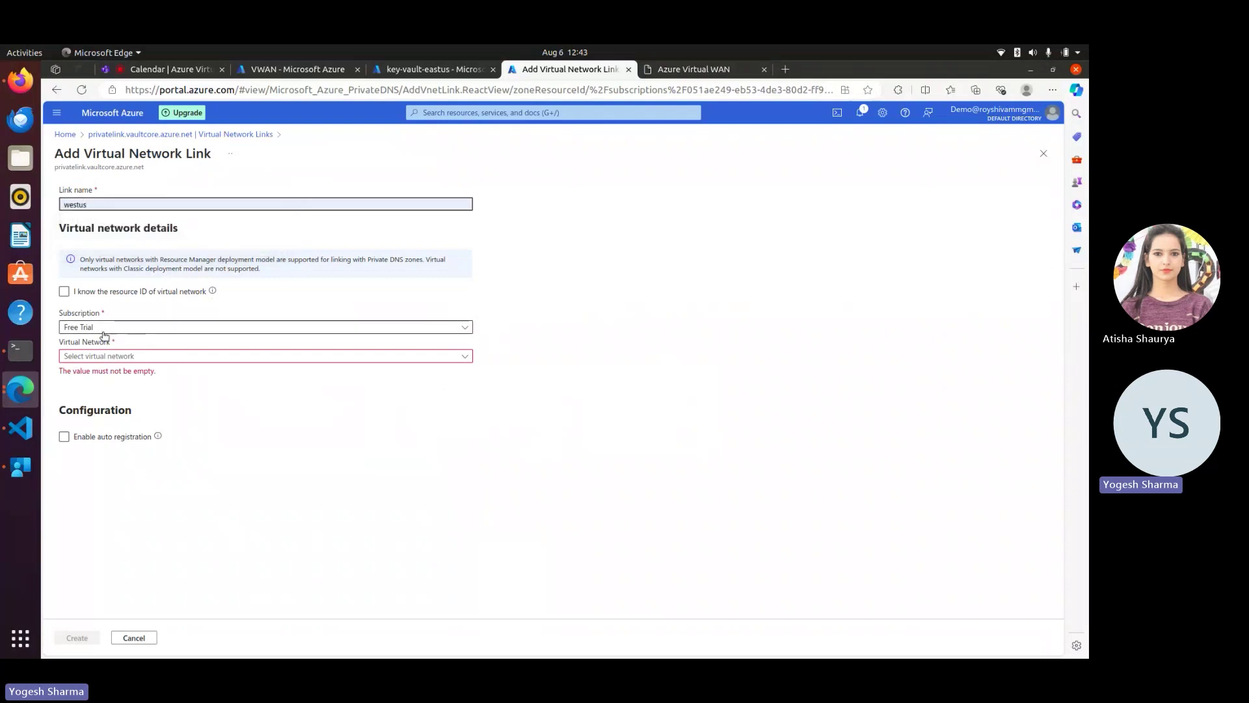
left_click(100, 356)
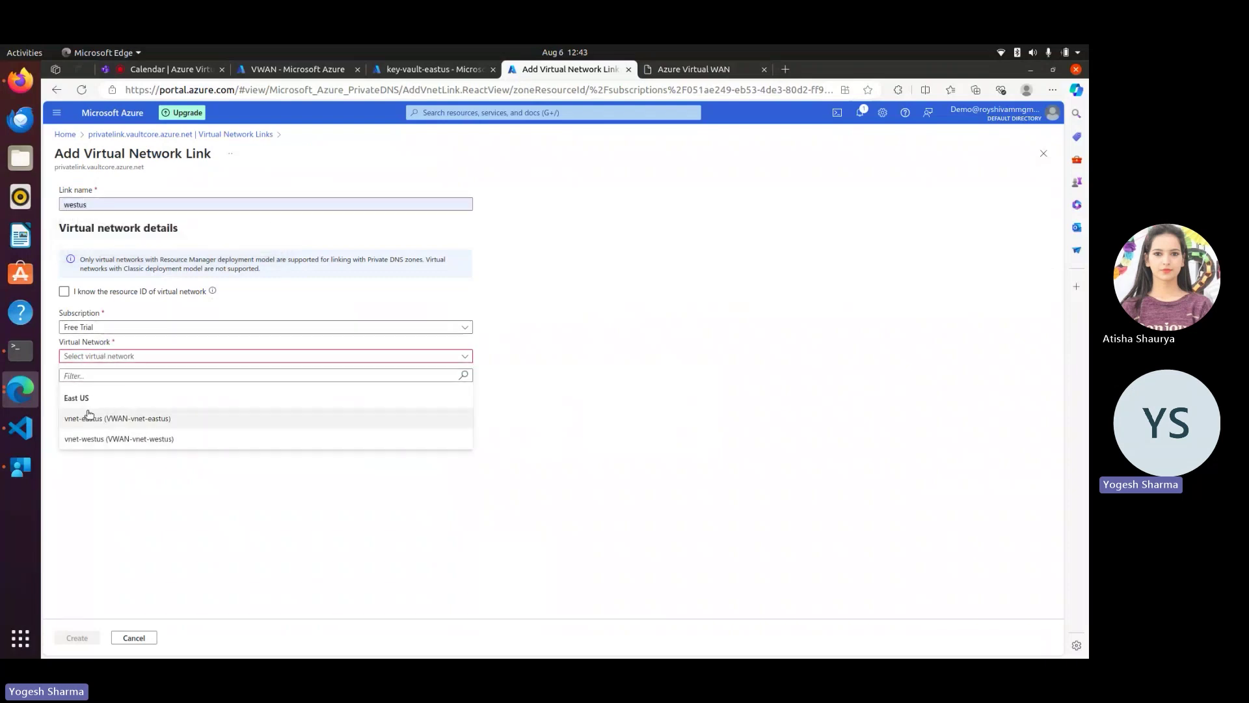
left_click(82, 440)
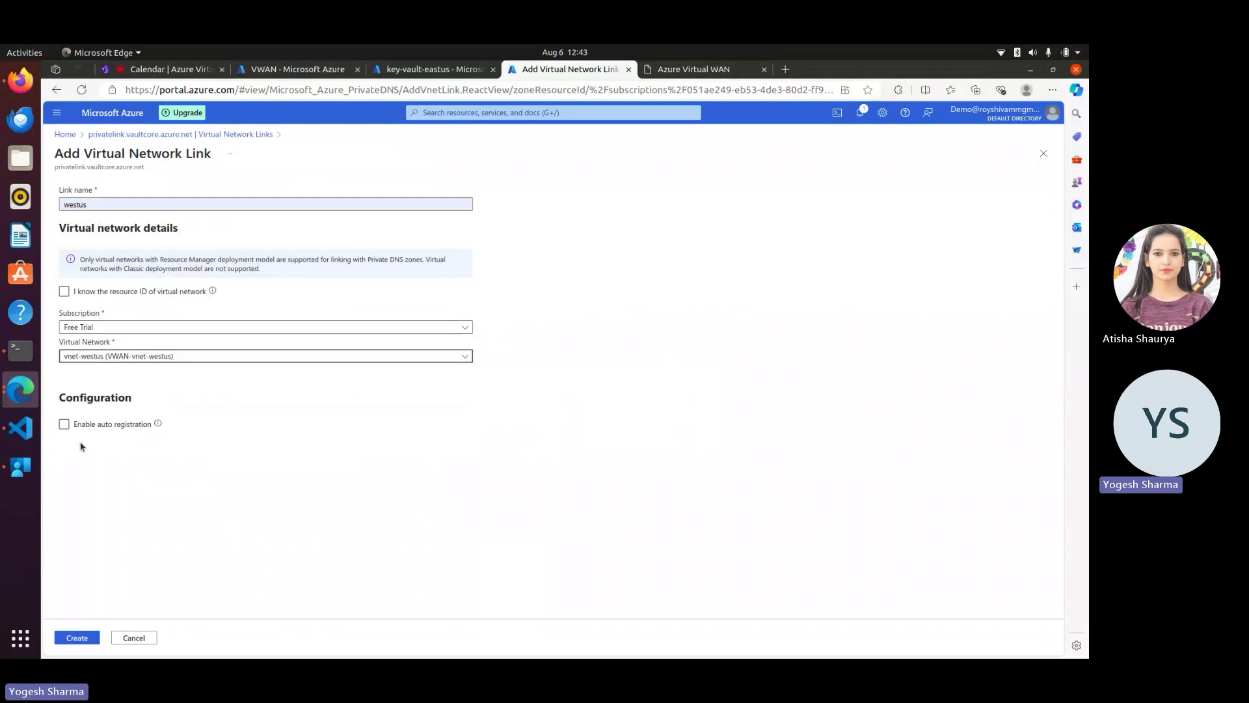
left_click(66, 640)
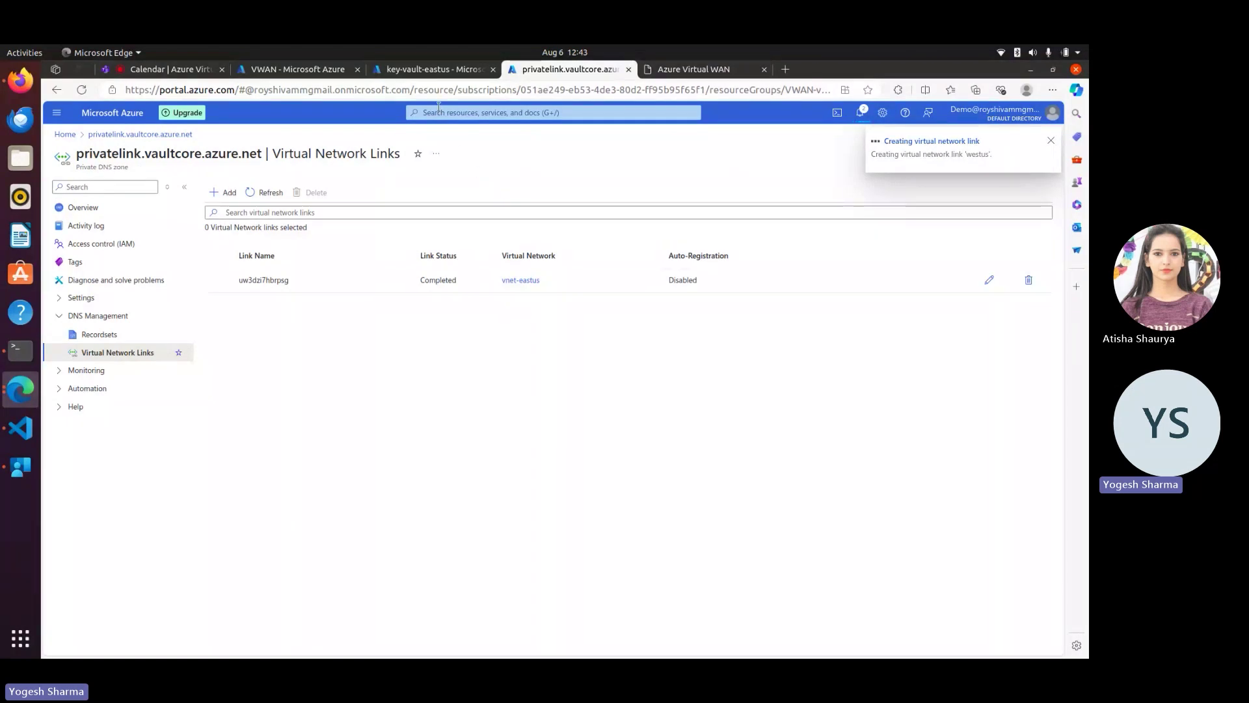
- Refresh the VWAN virtual network connections and expand vhub's networks to check the provisioning status of both connections
left_click(412, 71)
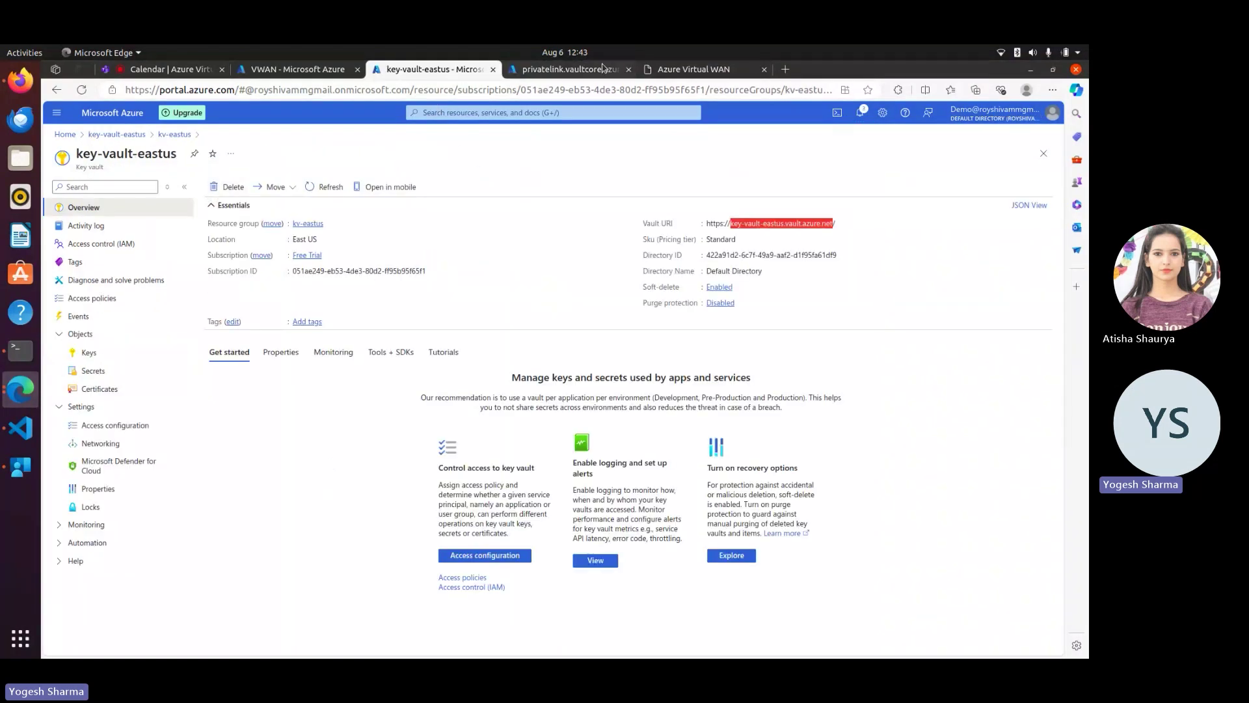
left_click(299, 69)
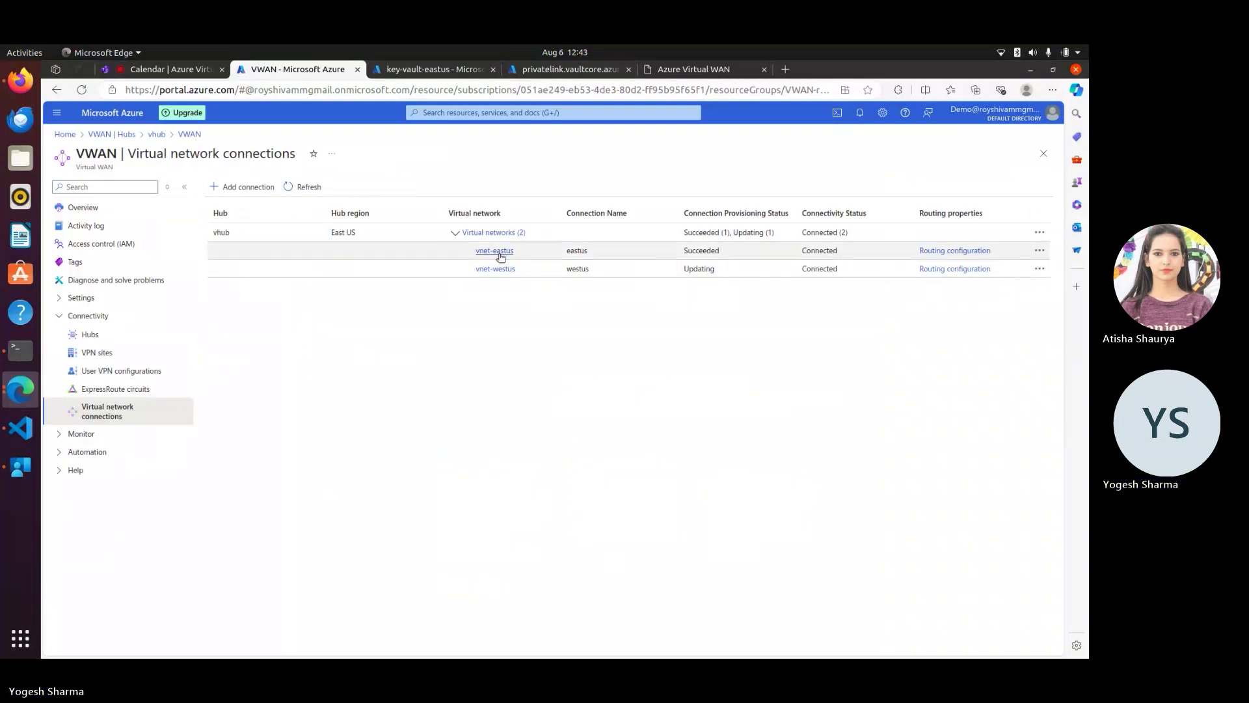
left_click(291, 186)
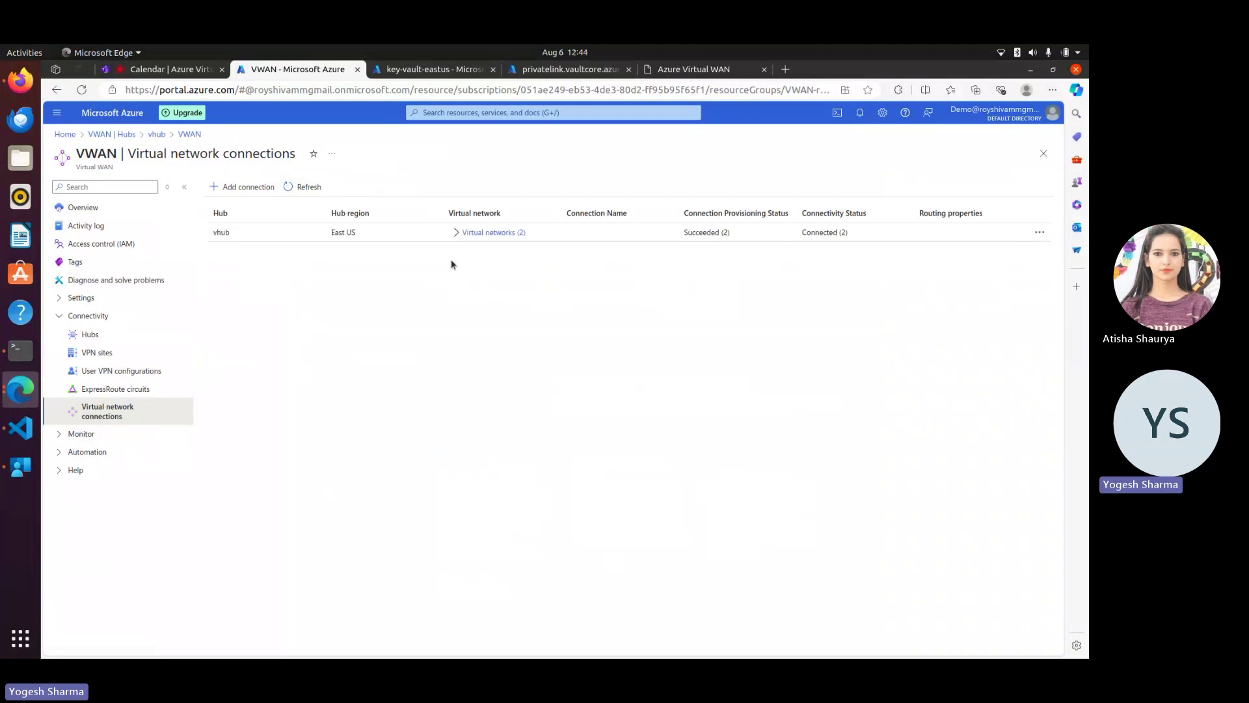
left_click(456, 232)
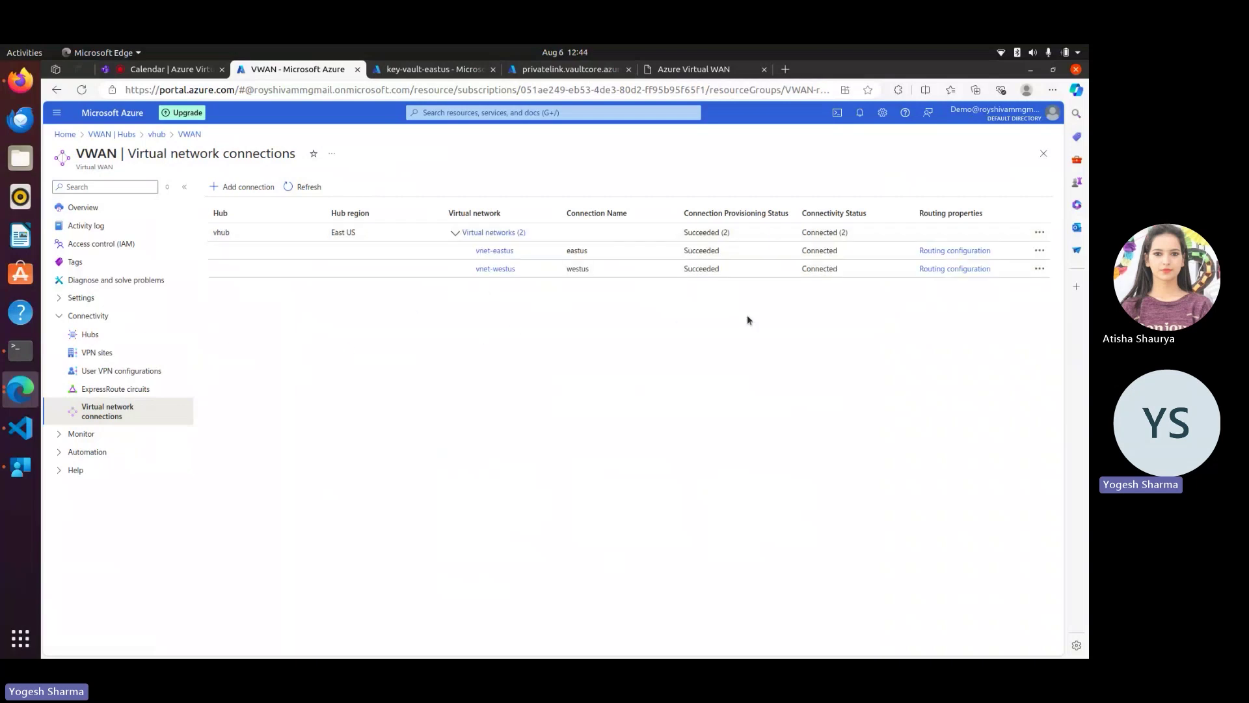
- Rerun nslookup key-vault-eastus.vault.azure.net in the vmwestus terminal session and compare the answer with the vmeastus session
left_click(19, 352)
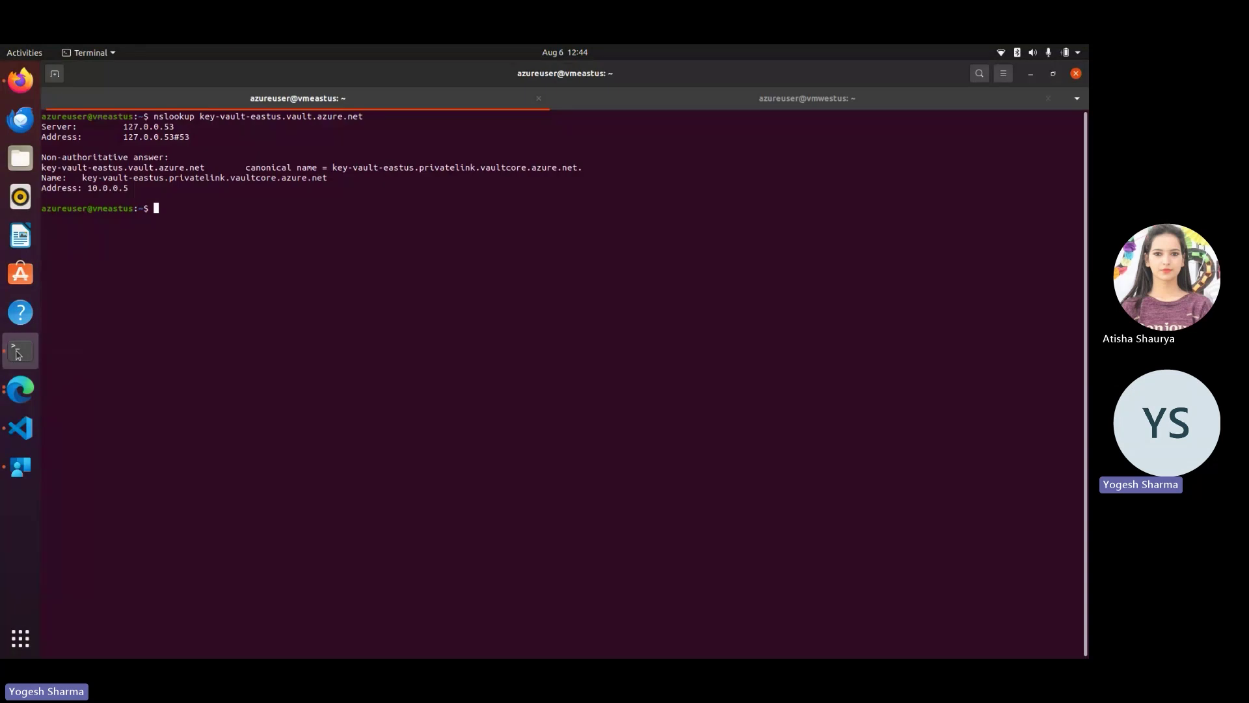
left_click(807, 109)
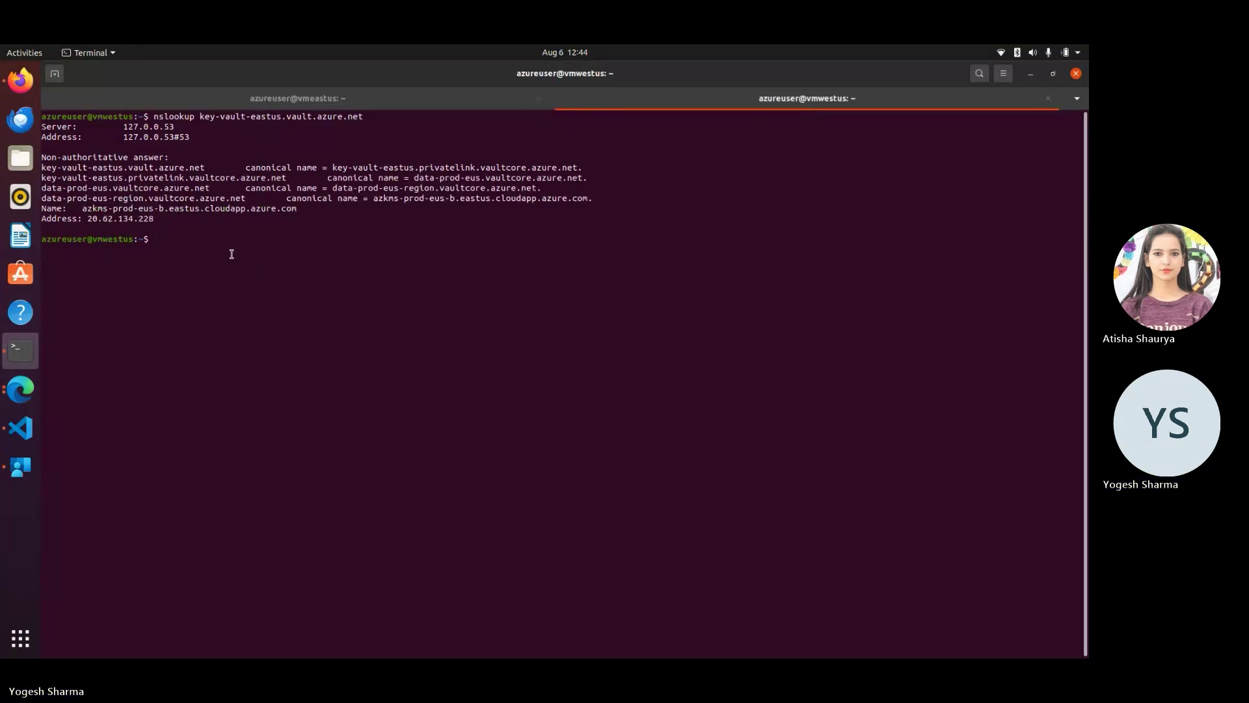
key("Up")
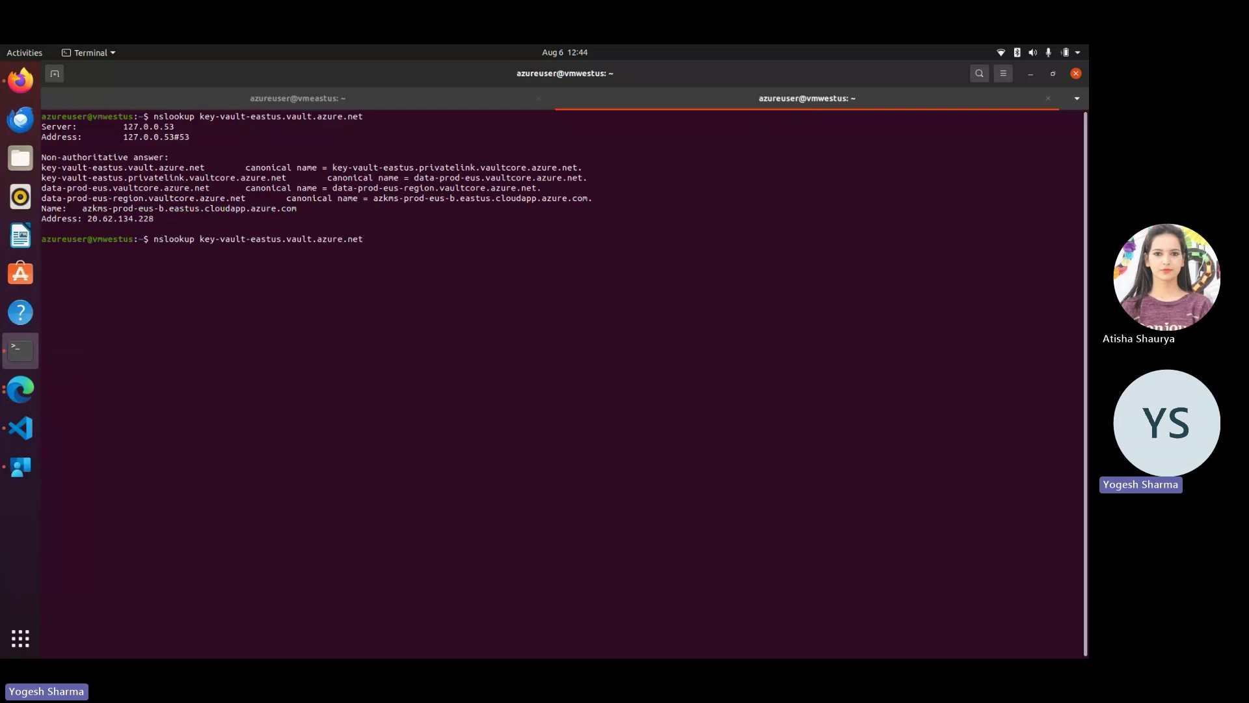
key("Return")
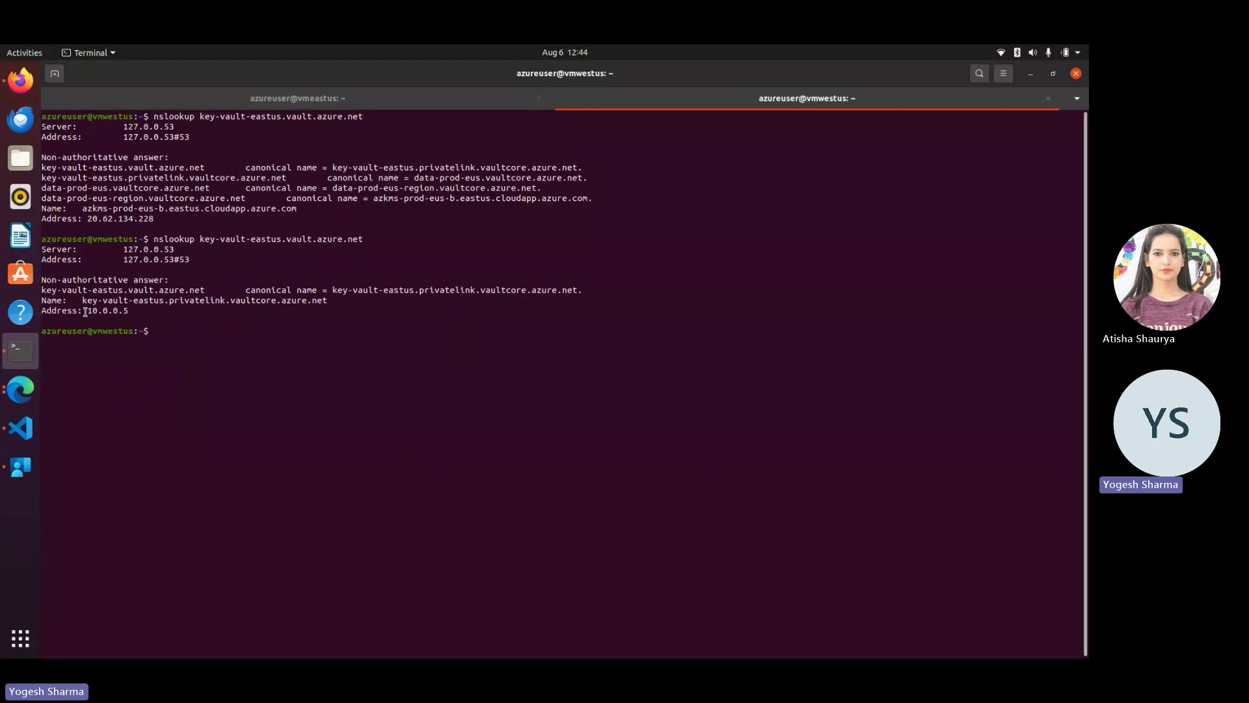
left_click(286, 101)
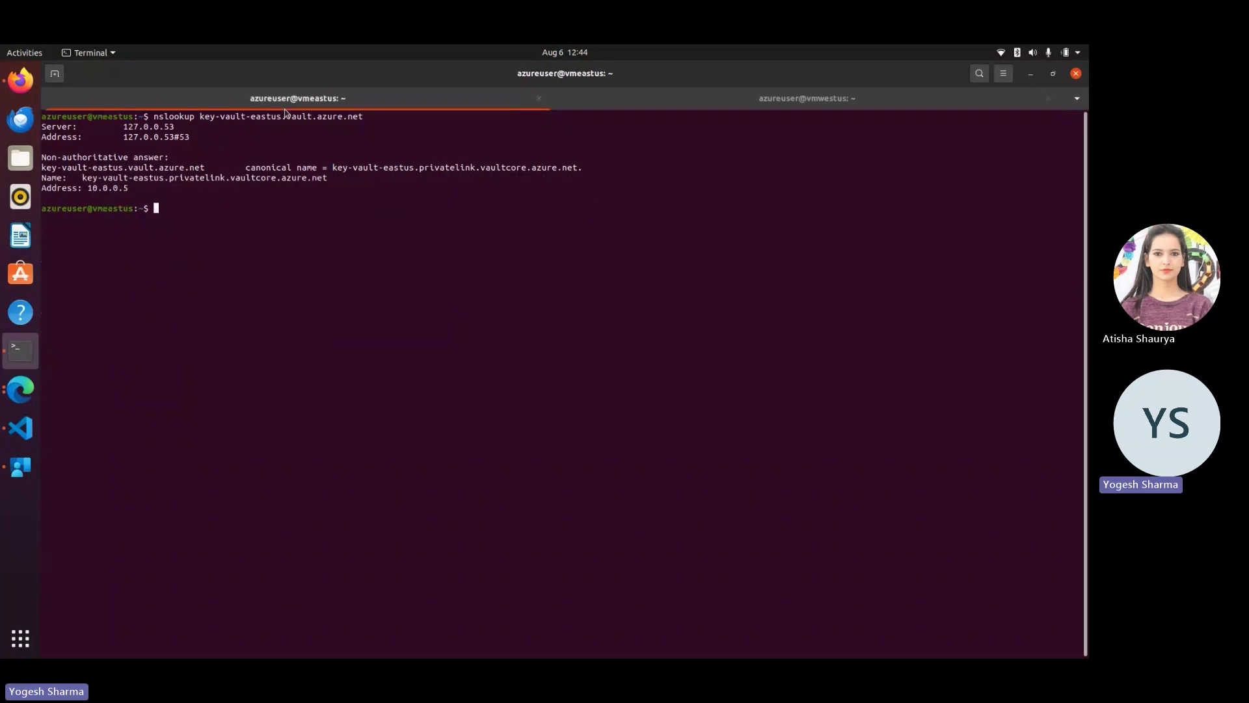
left_click(825, 100)
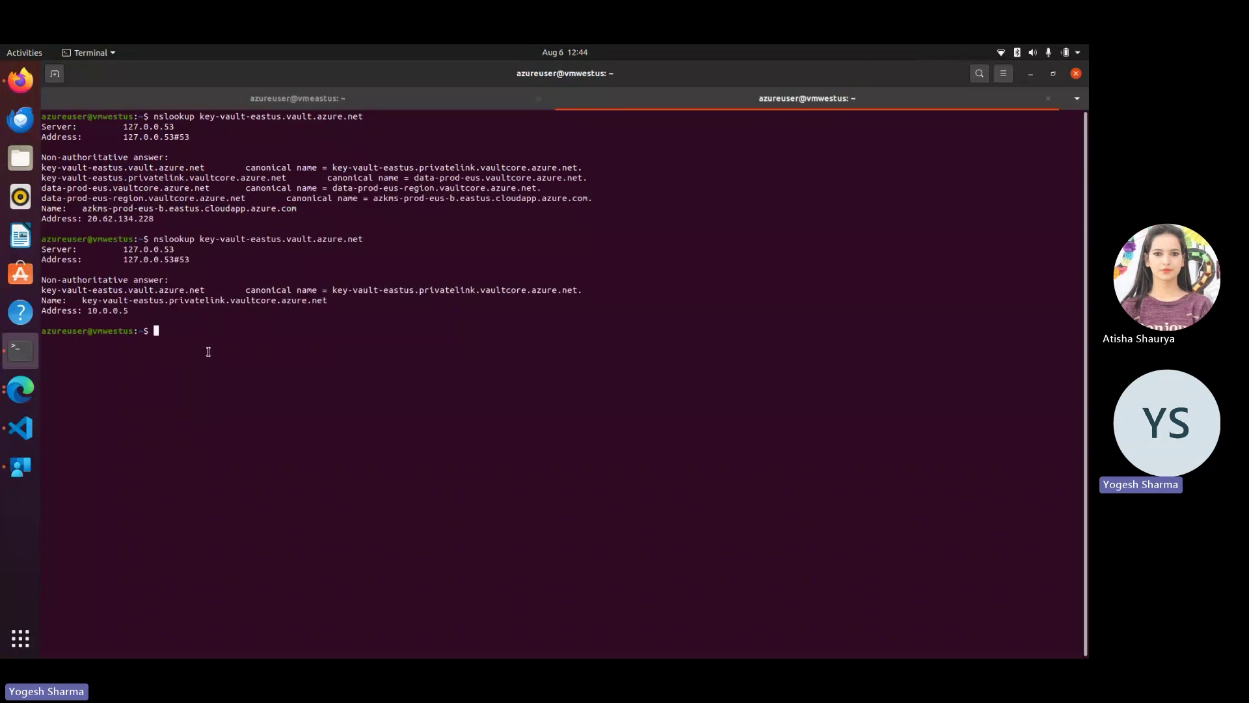
key("Up")
key("Up")
key("Down")
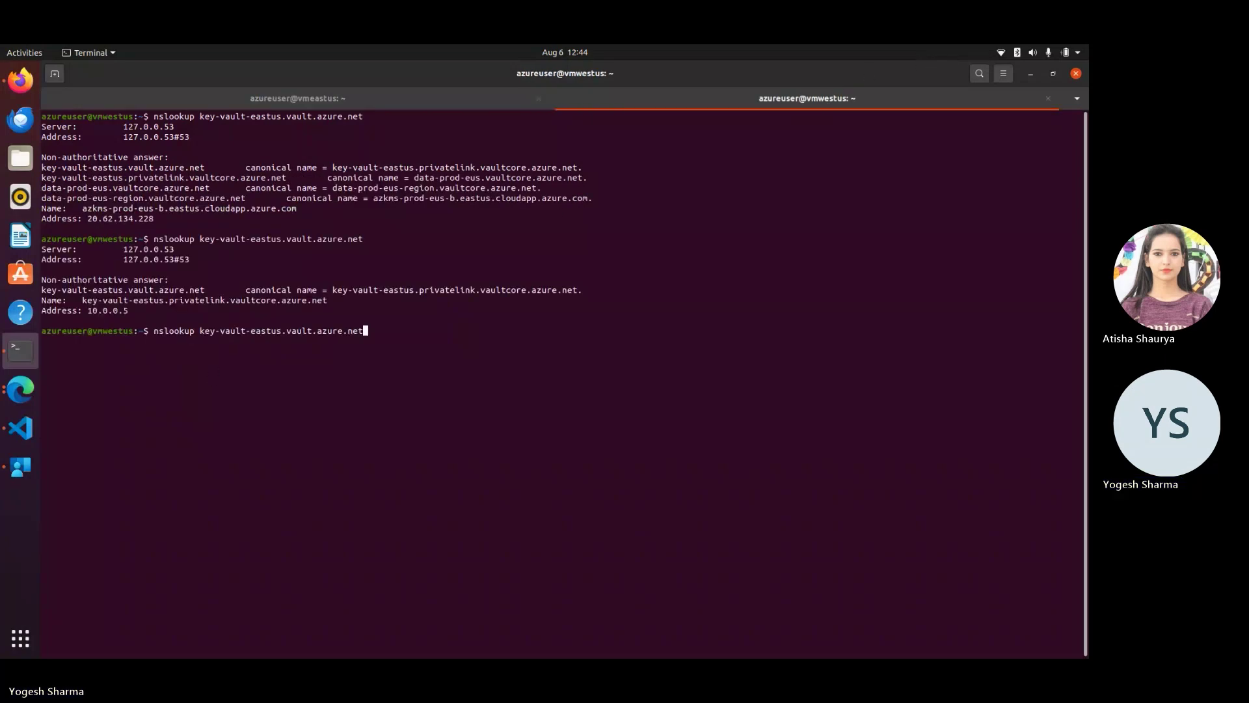
key("Up")
key("Up")
key("Down")
key("Down")
key("Up")
key("Up")
key("Down")
key("Up")
key("Down")
key("Down")
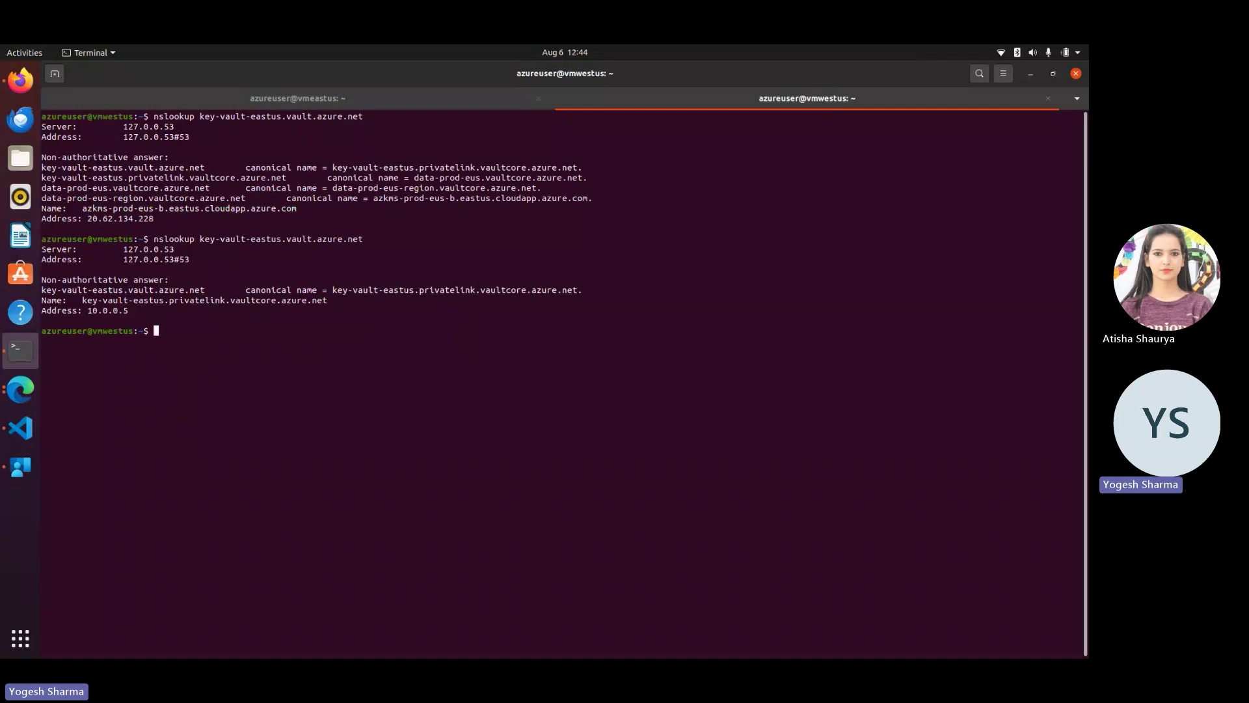
- Try to query the vault from vmwestus with az keyvault list --vault-name key-vault-eastus
type("az keyvault list --vault-na")
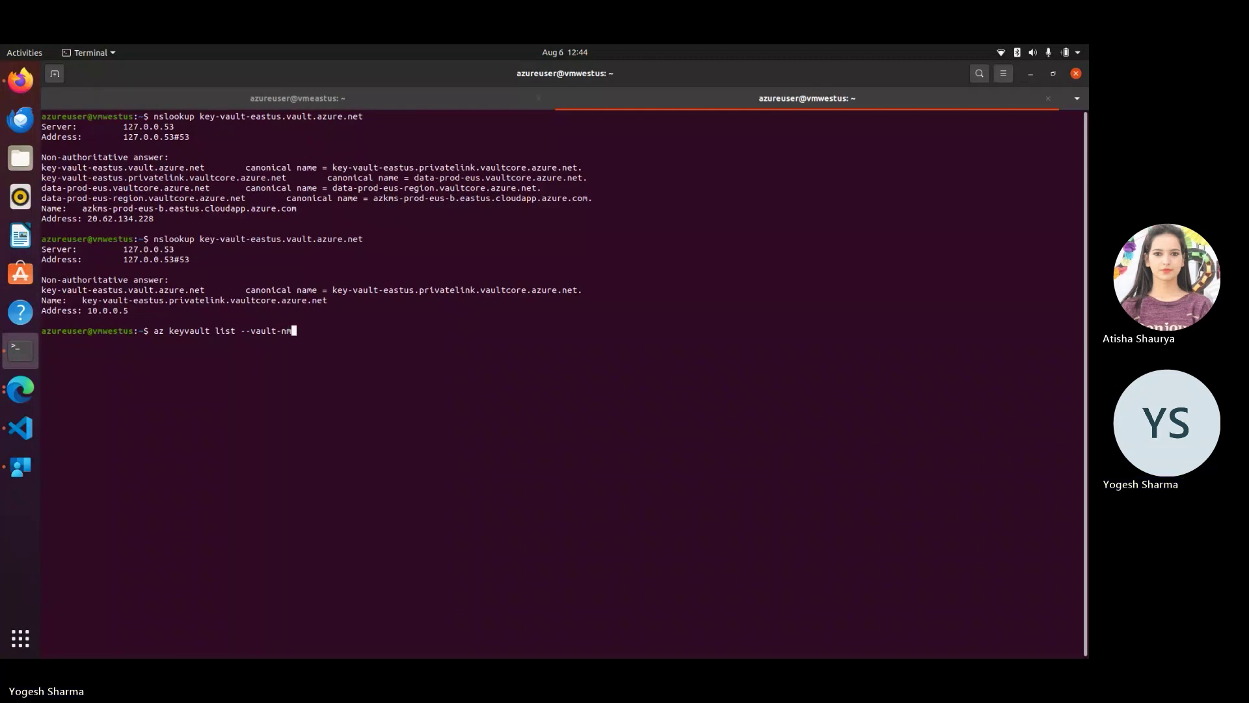
type("me")
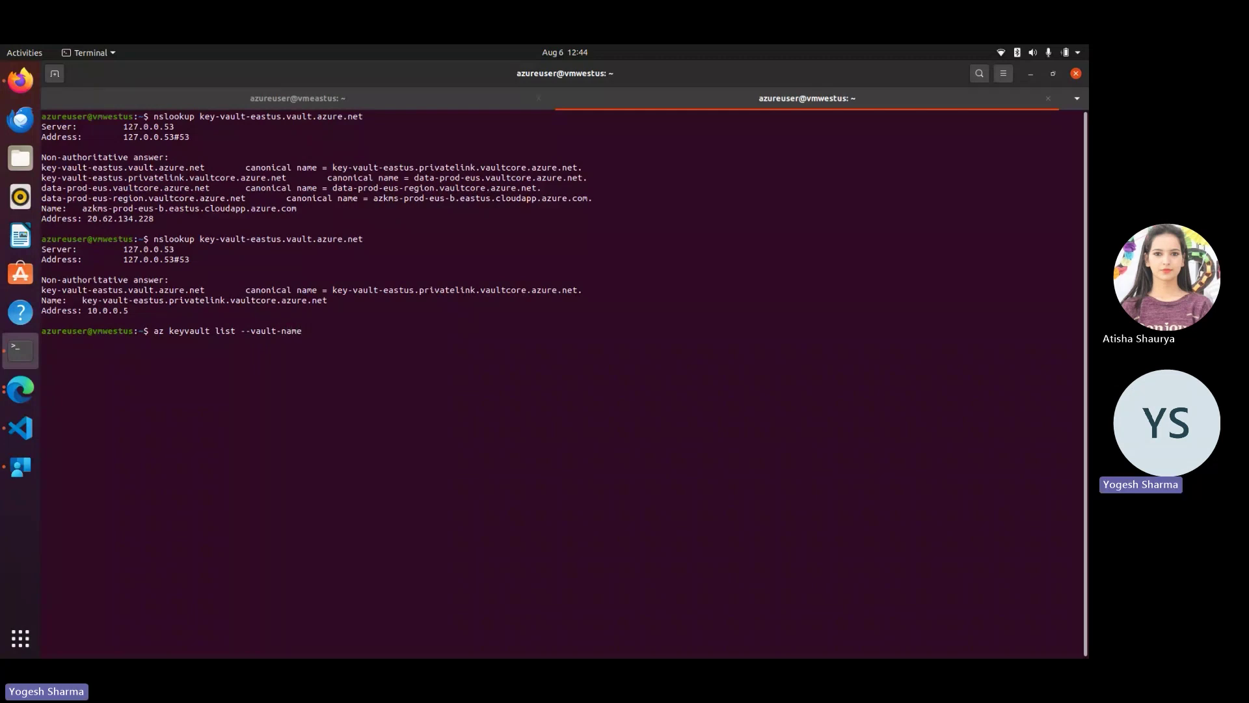
type(" key-vault-eastus")
key("Return")
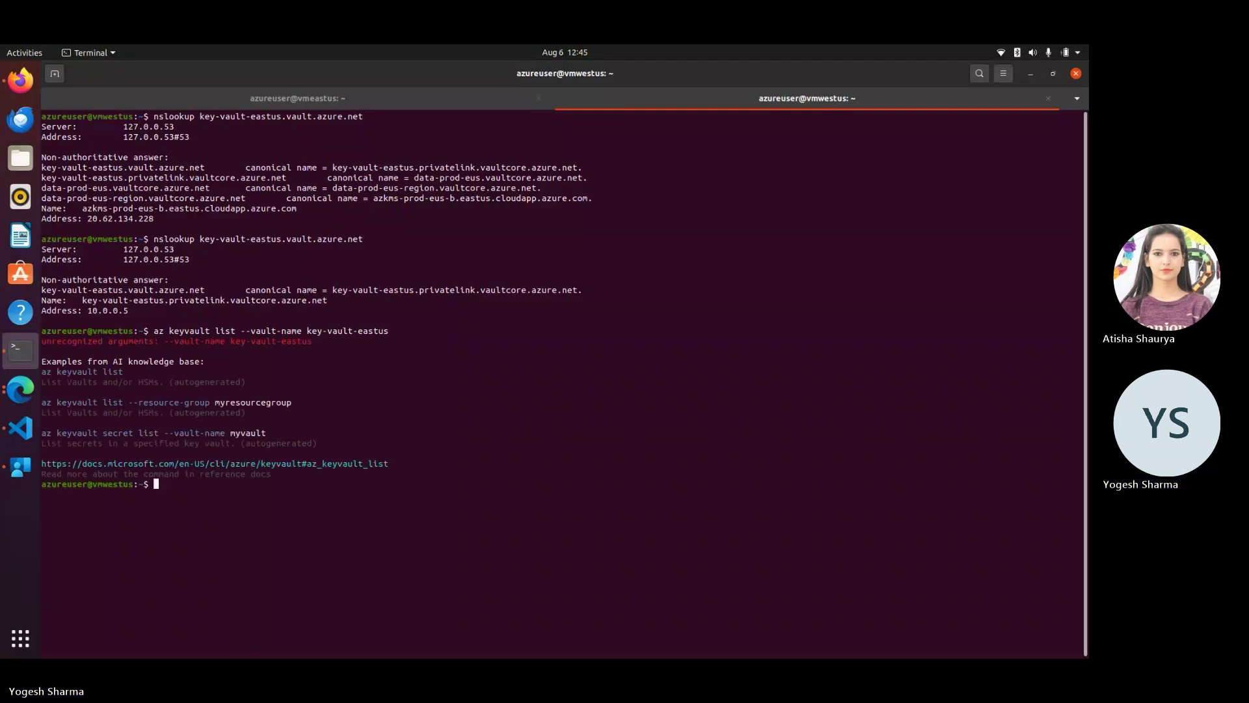
- Recall the az keyvault list command on vmwestus and move back through it for editing
key("Up")
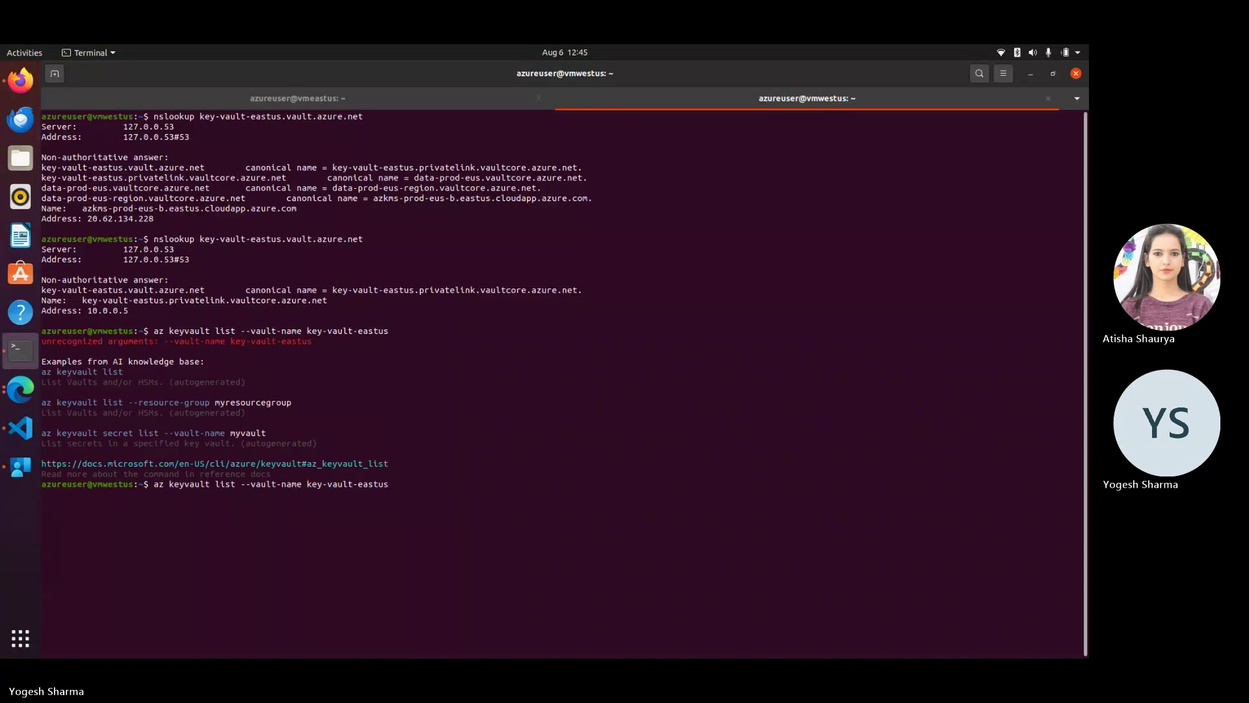
key("Left")
key("Left")
key("Left")
key("Left")
key("Left")
key("Left")
key("Left")
key("Left")
key("Left")
key("Left")
key("Left")
key("Left")
key("Left")
key("Left")
key("Left")
key("Left")
key("Left")
key("Left")
key("Left")
key("Left")
key("Left")
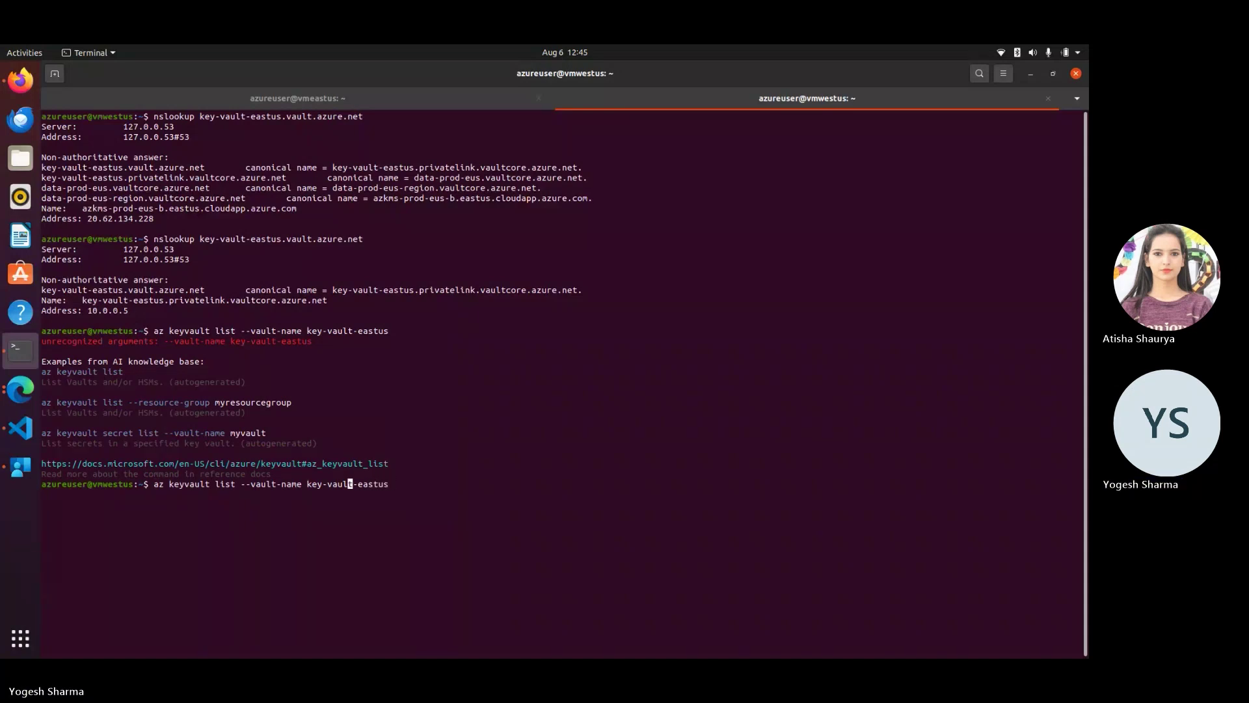